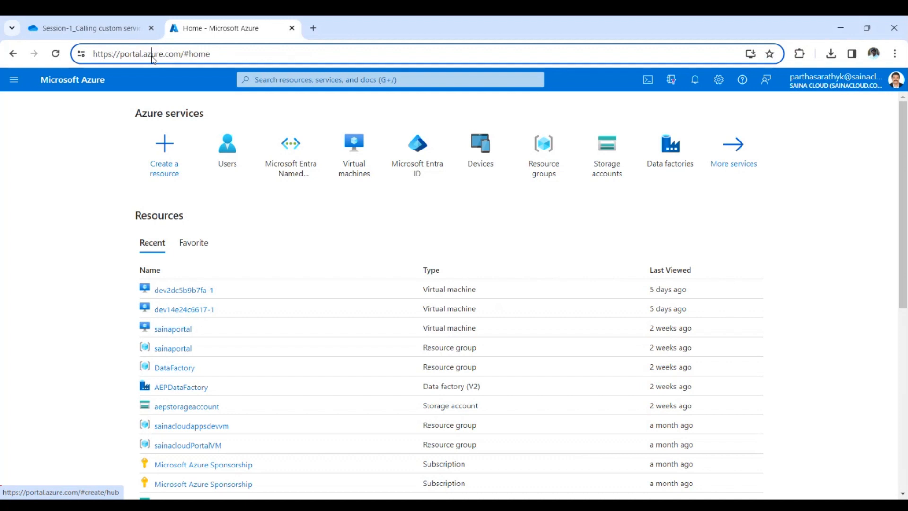
# Step: Look over the Azure portal home page, its recent resources, the portal menu and the full list of services
pyautogui.moveTo(181, 54); pyautogui.dragTo(95, 54)
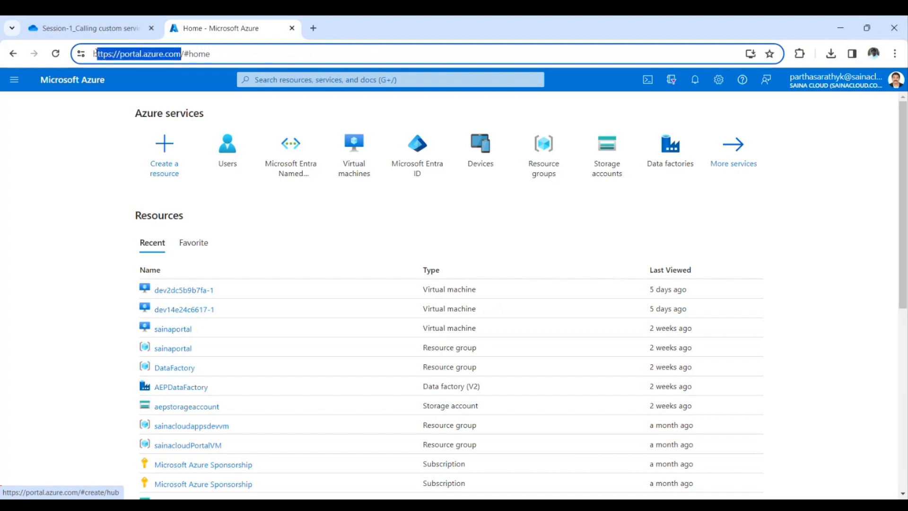
pyautogui.click(182, 55)
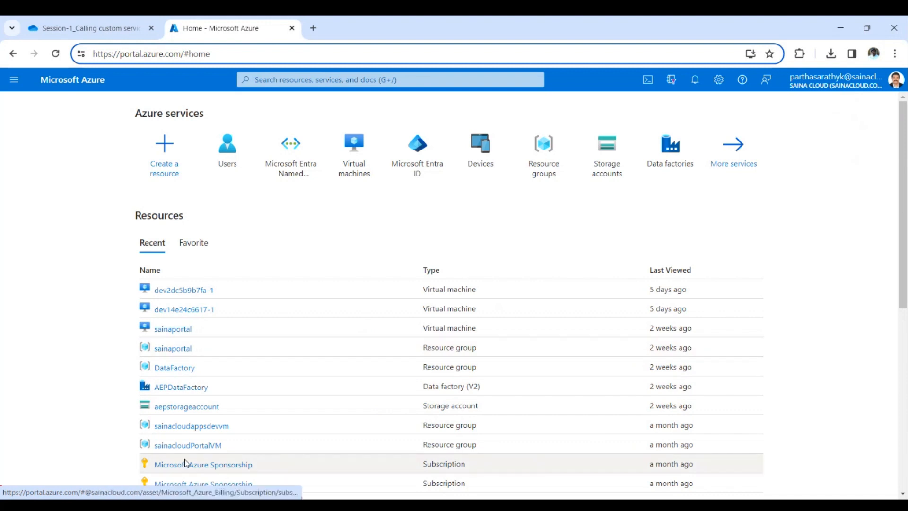
pyautogui.moveTo(186, 463)
pyautogui.scroll(-4, 186, 465)
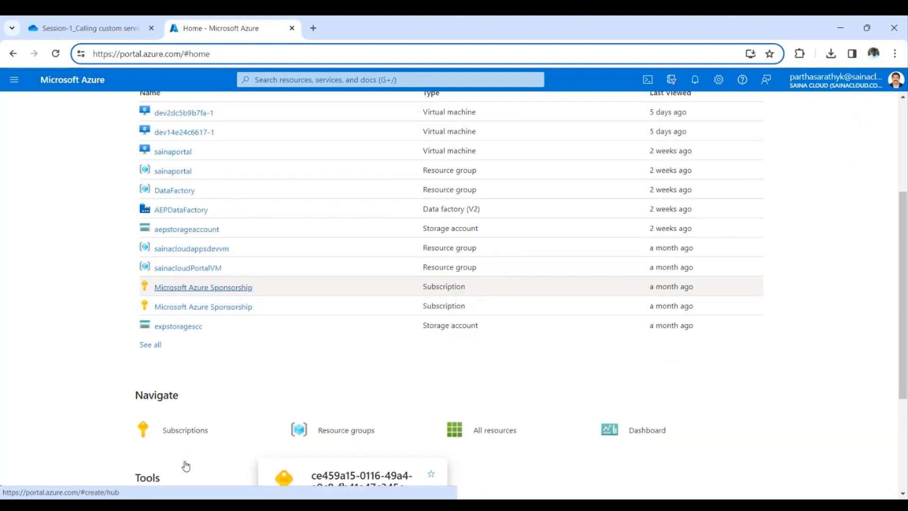
pyautogui.scroll(3, 186, 465)
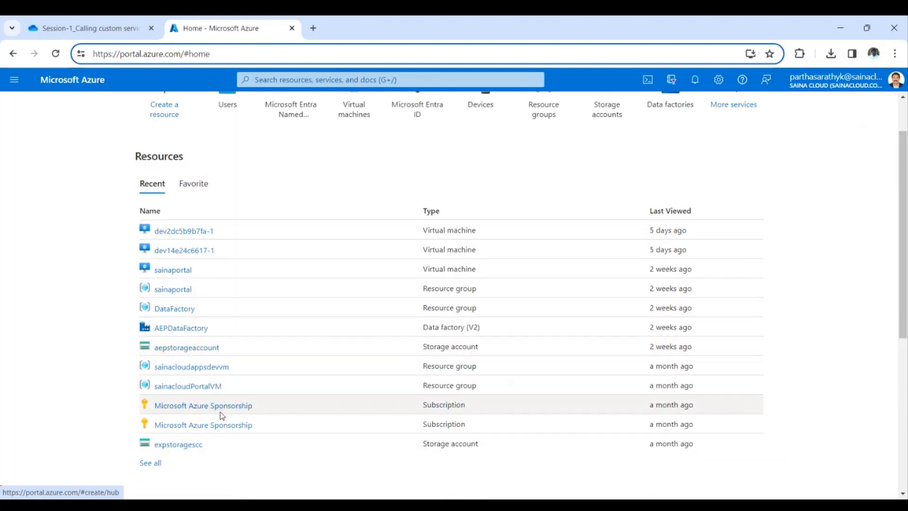
pyautogui.scroll(1, 222, 415)
pyautogui.click(396, 230)
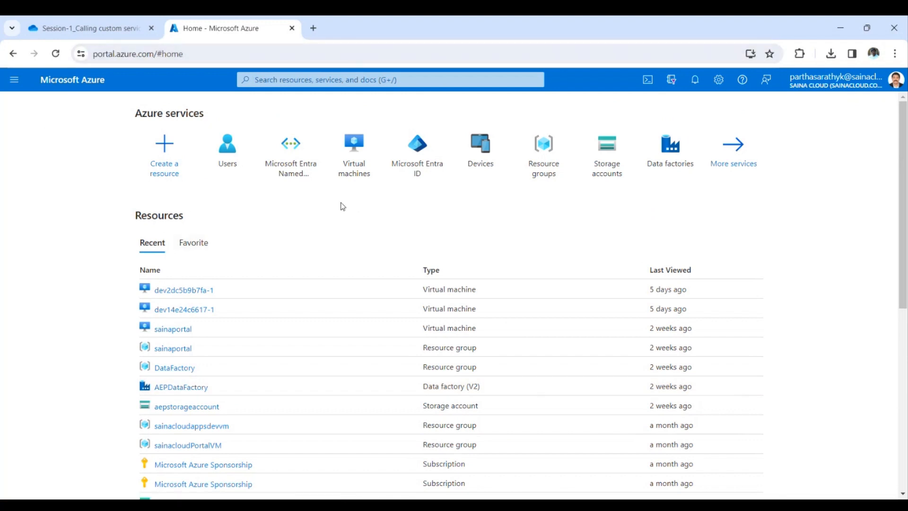
pyautogui.click(14, 82)
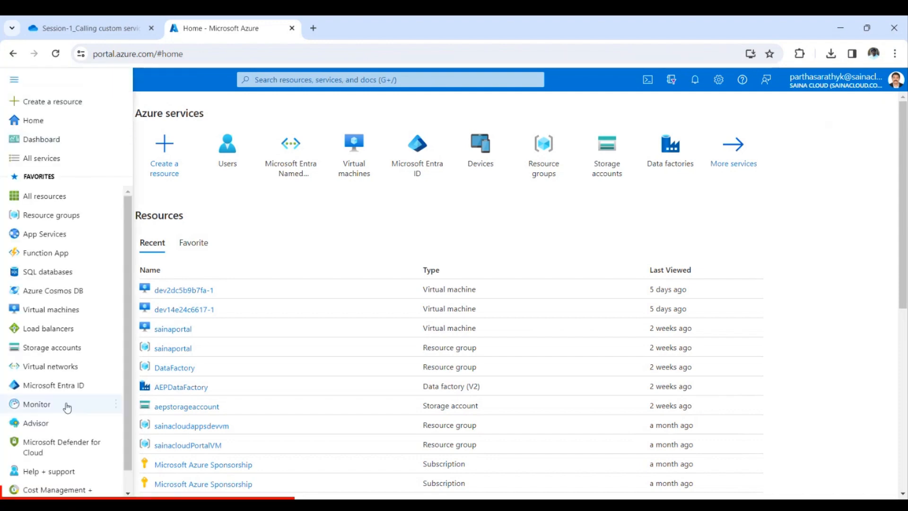
pyautogui.moveTo(70, 386)
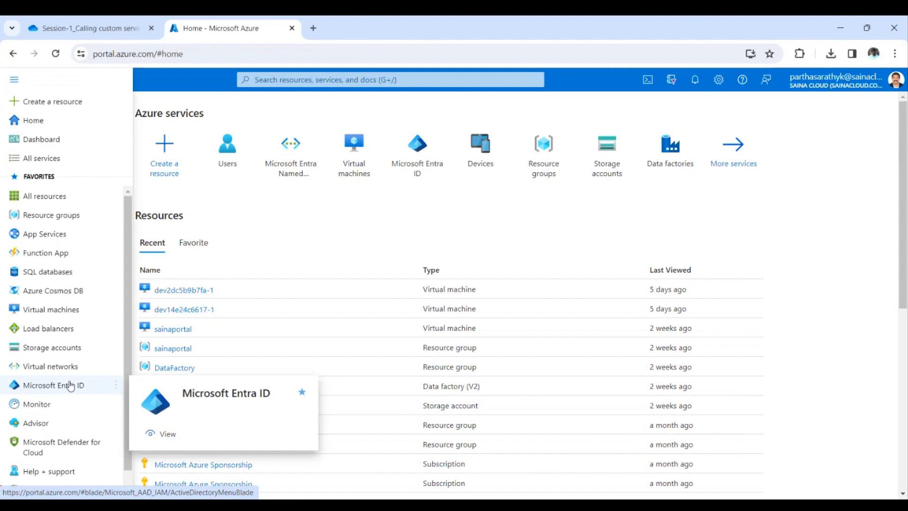
pyautogui.click(341, 81)
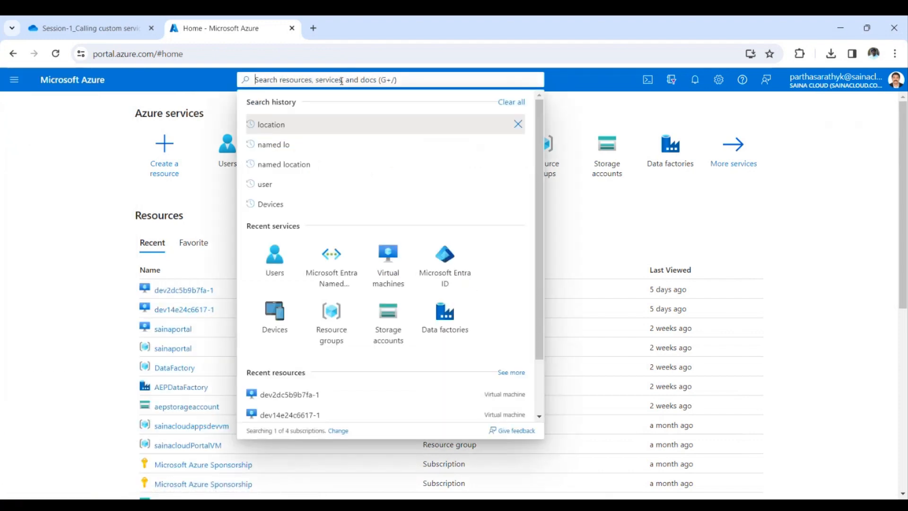
pyautogui.click(735, 150)
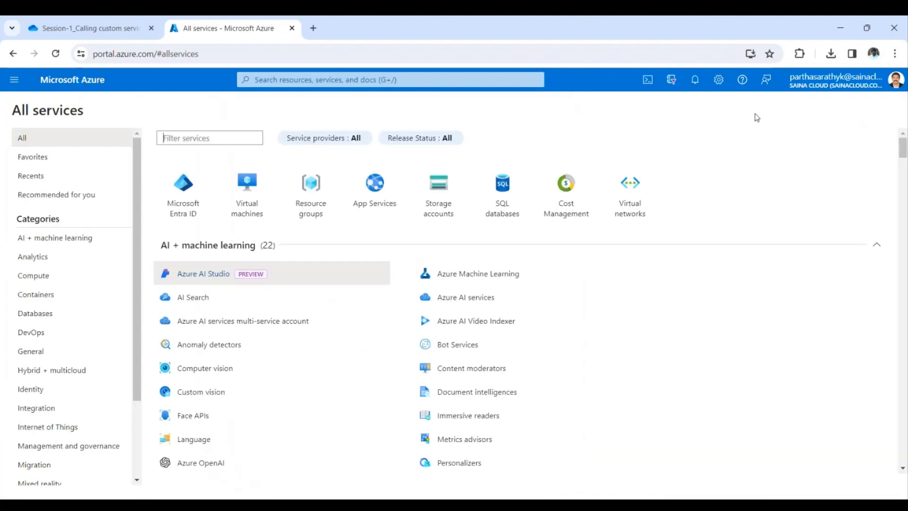
pyautogui.click(344, 83)
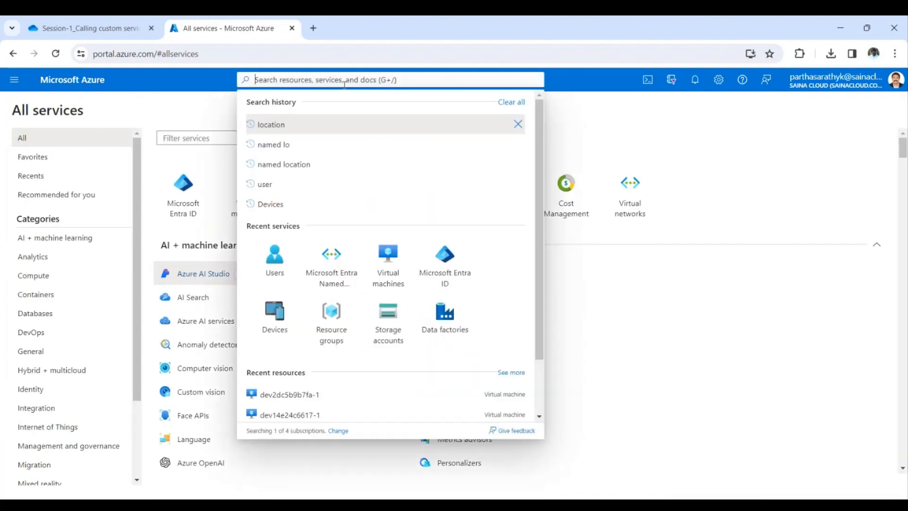
pyautogui.write('web')
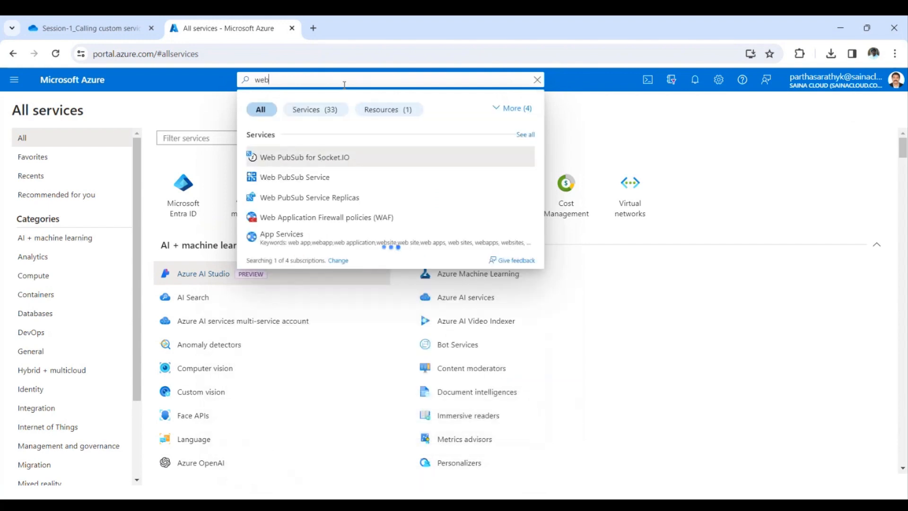
pyautogui.write(' app')
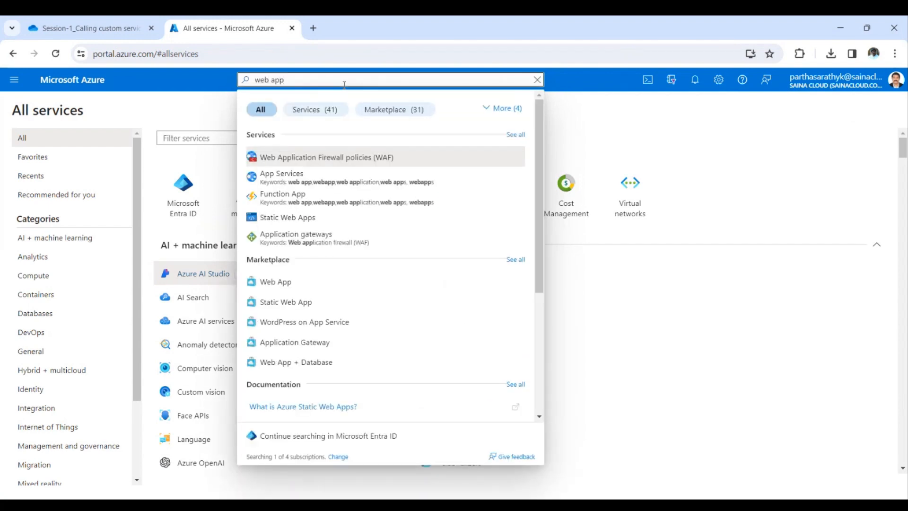
pyautogui.press('BackSpace')
pyautogui.press('BackSpace')
pyautogui.press('BackSpace')
pyautogui.press('BackSpace')
pyautogui.press('BackSpace')
pyautogui.press('BackSpace')
pyautogui.press('BackSpace')
# Step: Search the portal for "azure active direct" and open the Microsoft Entra ID service
pyautogui.write('azur')
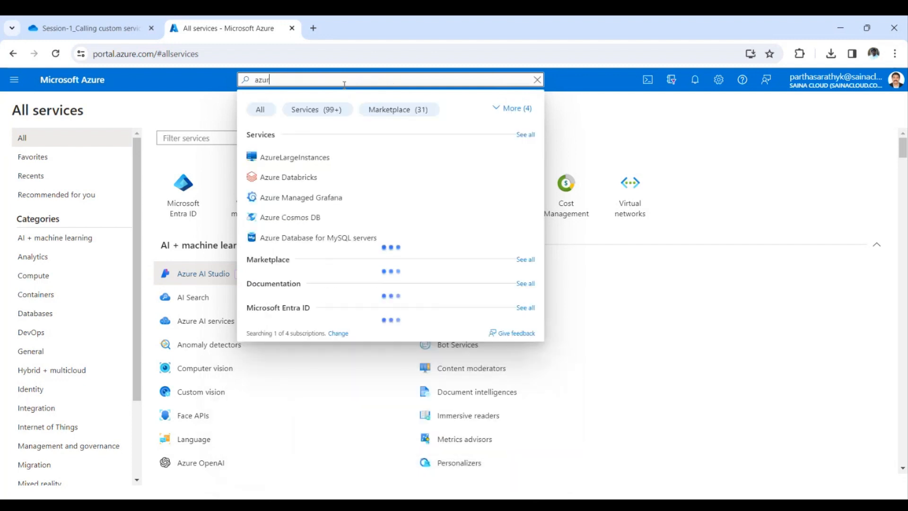
pyautogui.write('e active direct')
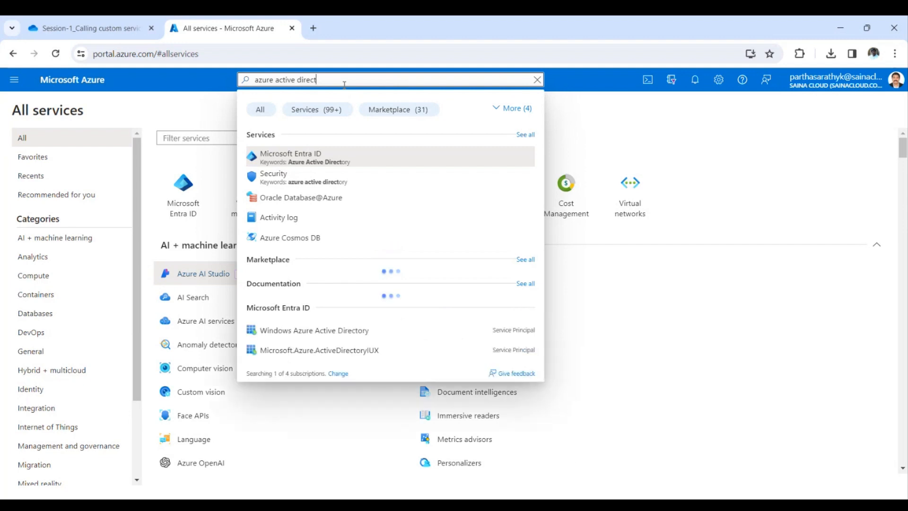
pyautogui.click(330, 157)
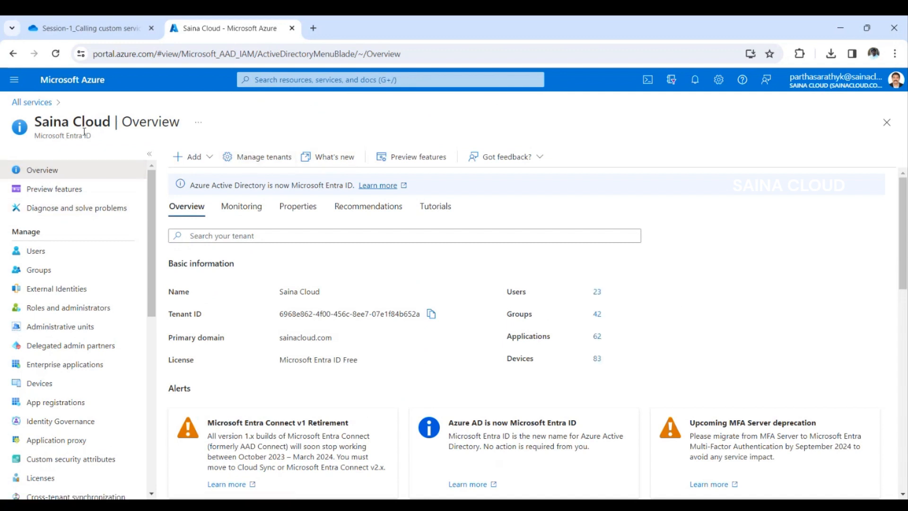
# Step: Open the App registrations of the Saina Cloud tenant in Microsoft Entra ID
pyautogui.moveTo(37, 134); pyautogui.dragTo(97, 140)
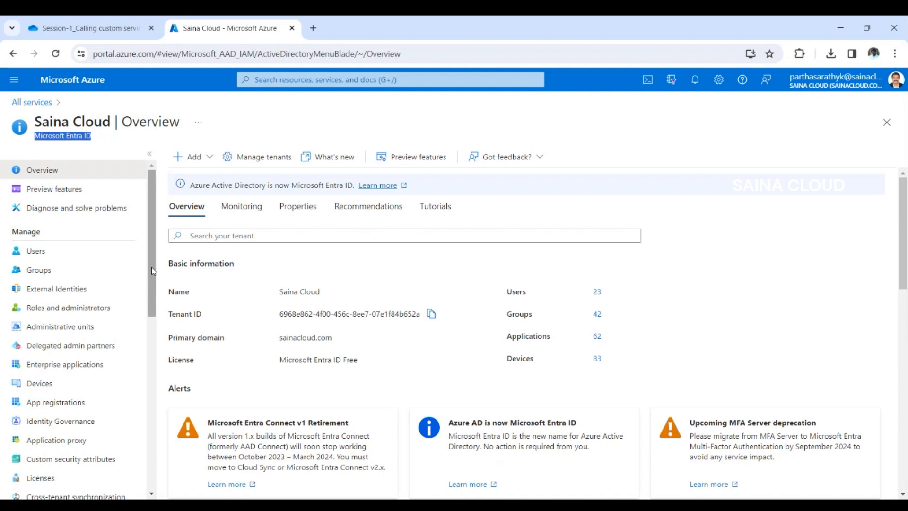
pyautogui.moveTo(152, 270); pyautogui.dragTo(151, 319)
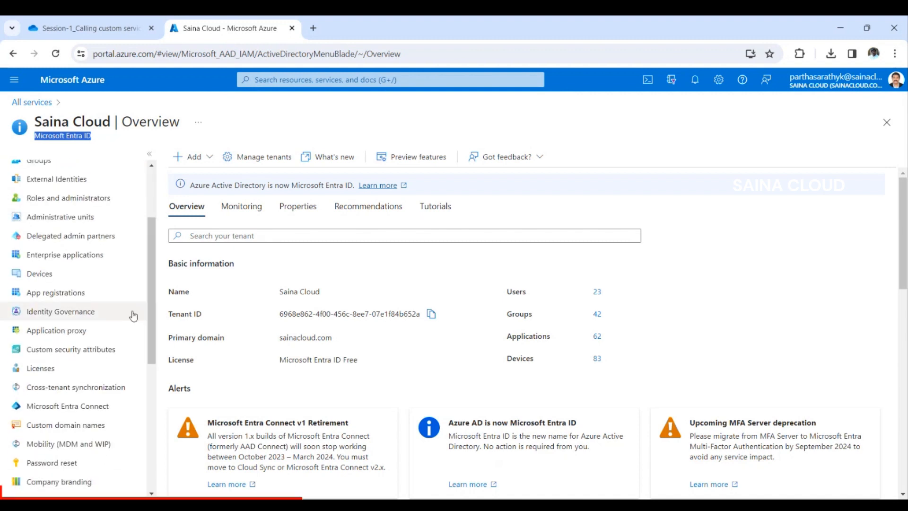
pyautogui.click(51, 294)
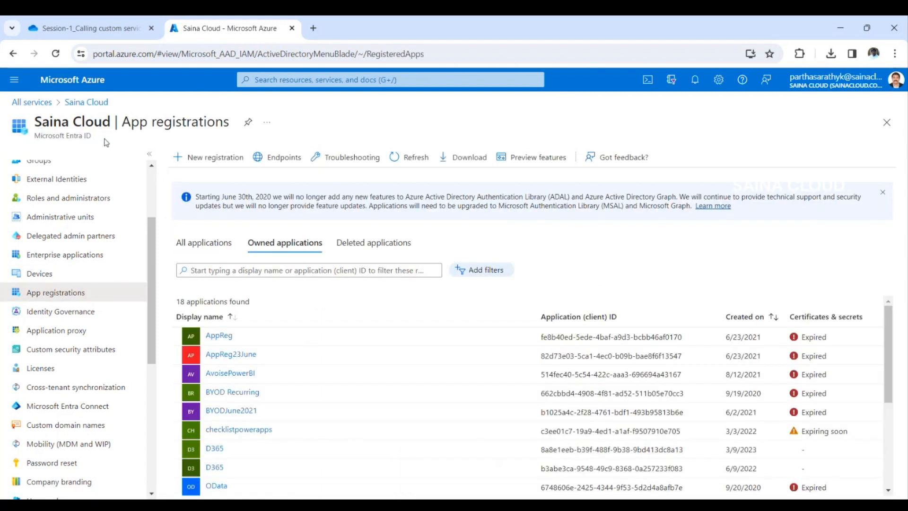
pyautogui.moveTo(36, 136); pyautogui.dragTo(125, 137)
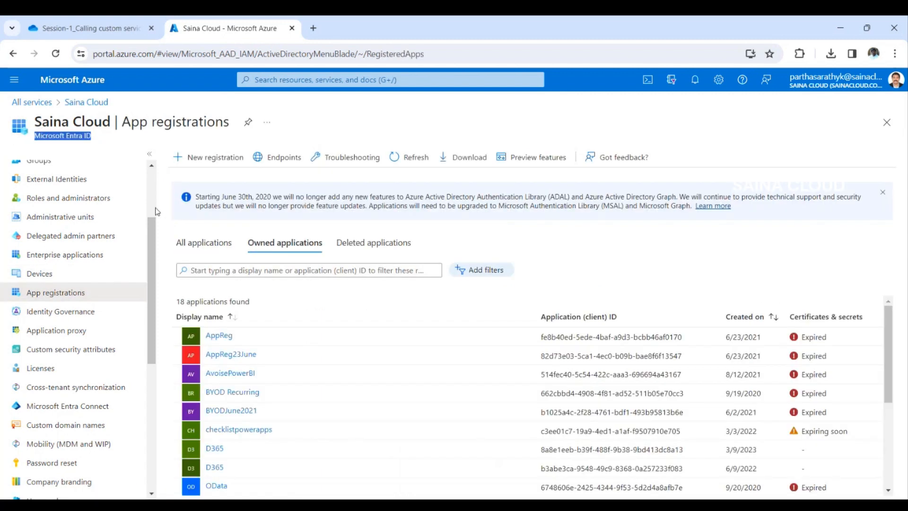
pyautogui.moveTo(155, 278); pyautogui.dragTo(158, 218)
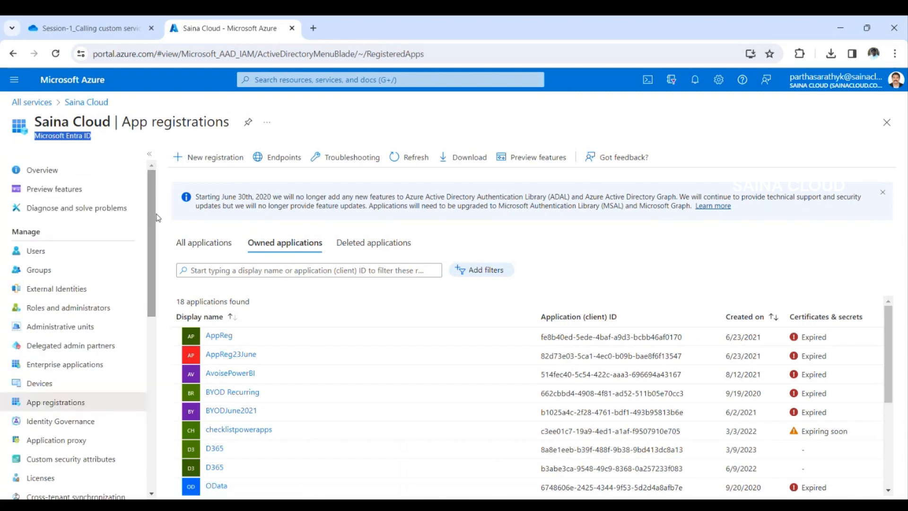
# Step: Start a new app registration named ExpertB2 and choose Web as the redirect URI platform
pyautogui.click(209, 157)
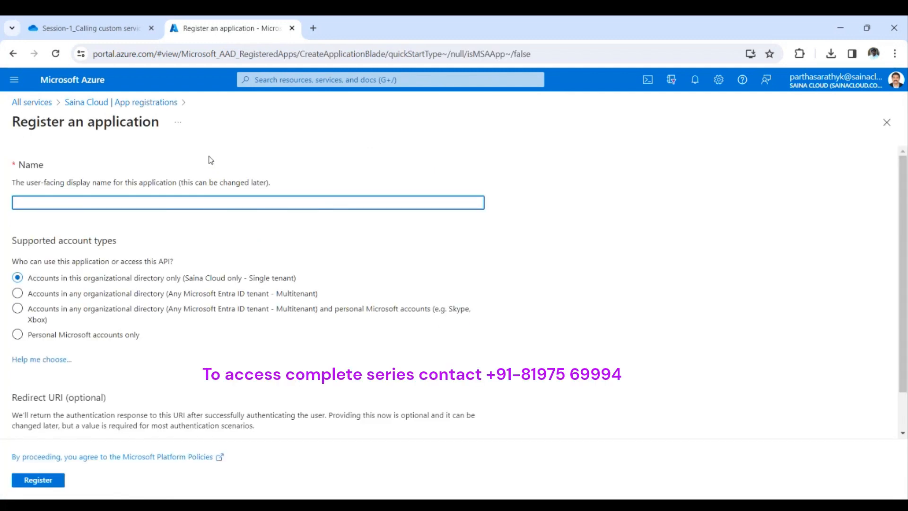
pyautogui.write('ExpertB2')
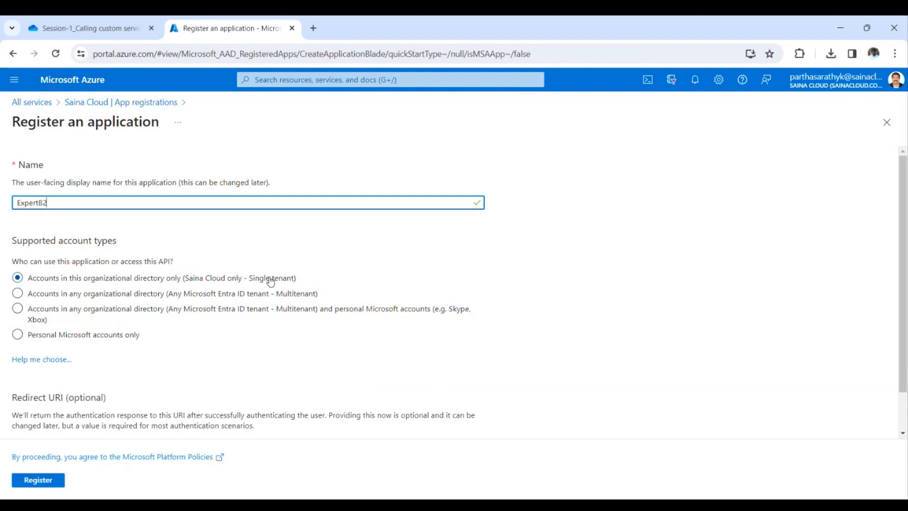
pyautogui.scroll(-1, 269, 281)
pyautogui.click(129, 402)
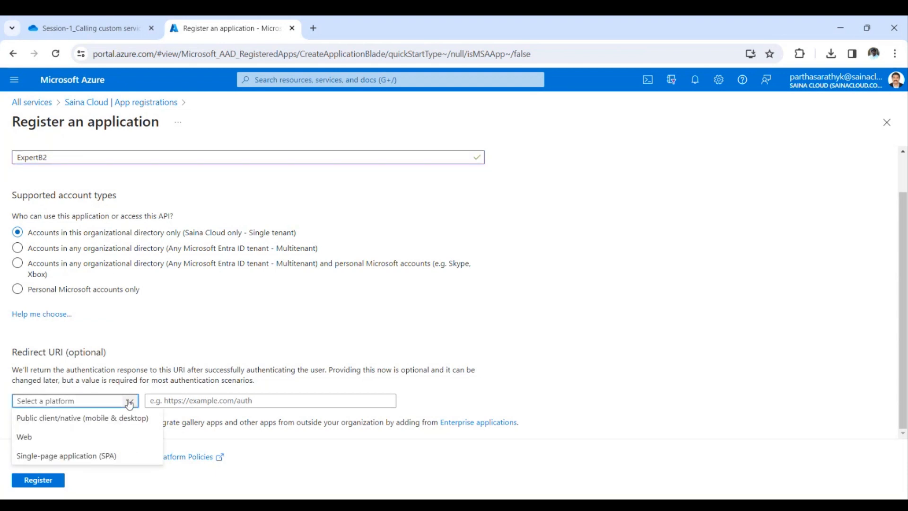
pyautogui.click(102, 439)
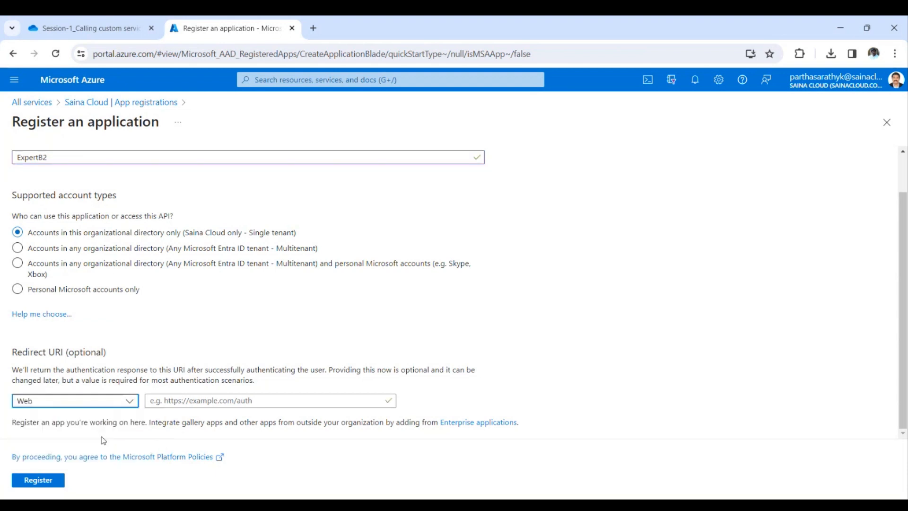
pyautogui.click(213, 402)
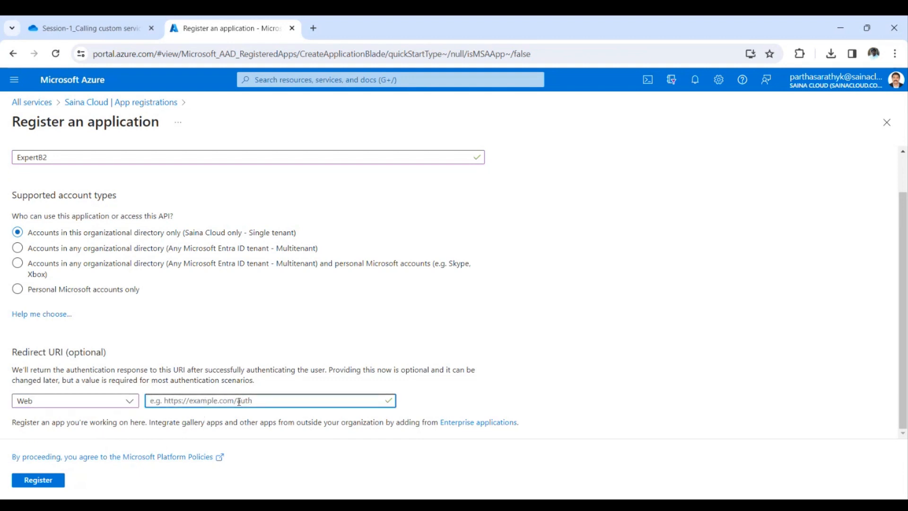
pyautogui.click(284, 505)
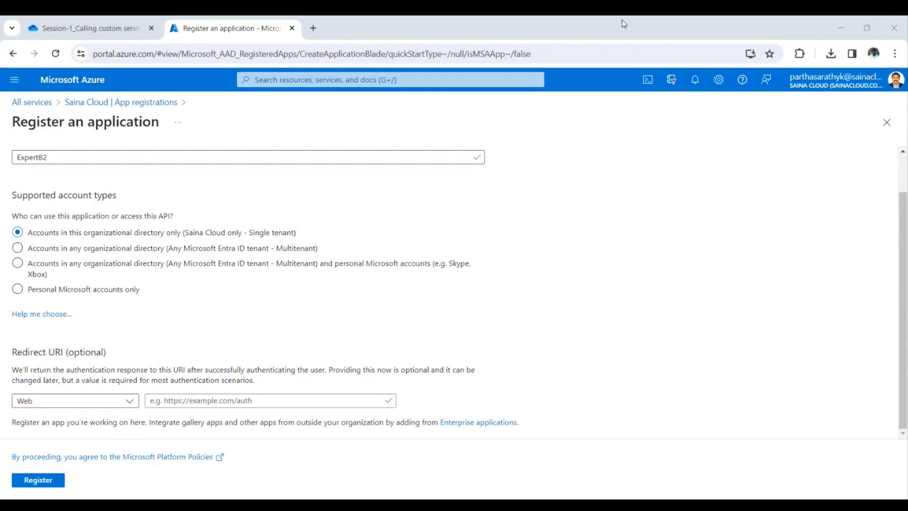
pyautogui.click(668, 18)
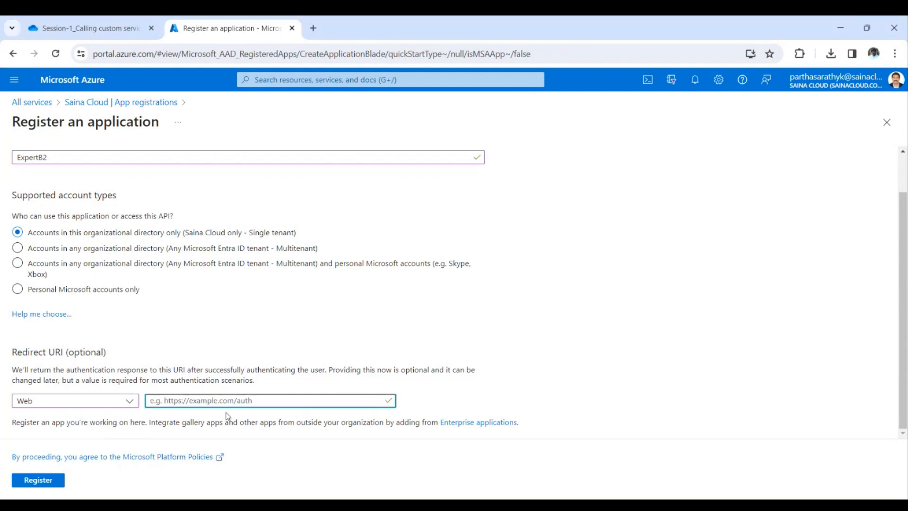
pyautogui.write('https://sainacloud221c3d746a7b1021devaos.axcloud.dynamics.com/')
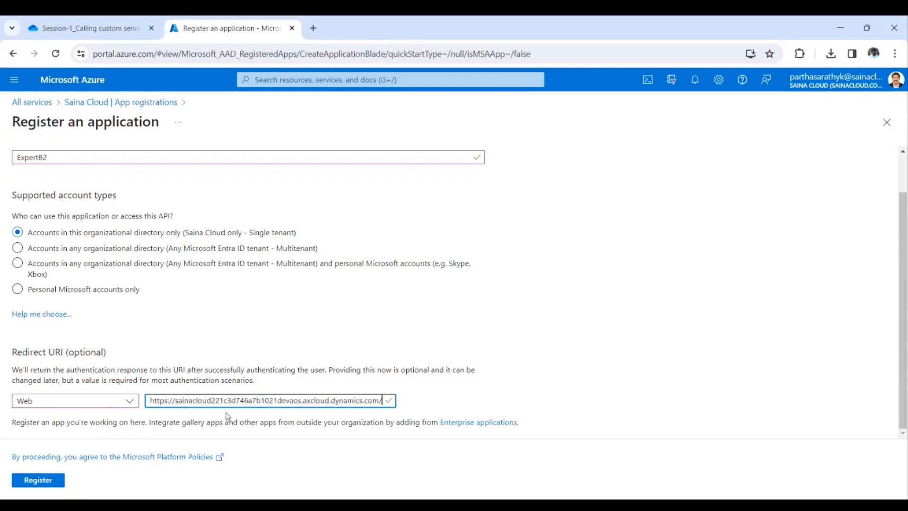
pyautogui.write('au')
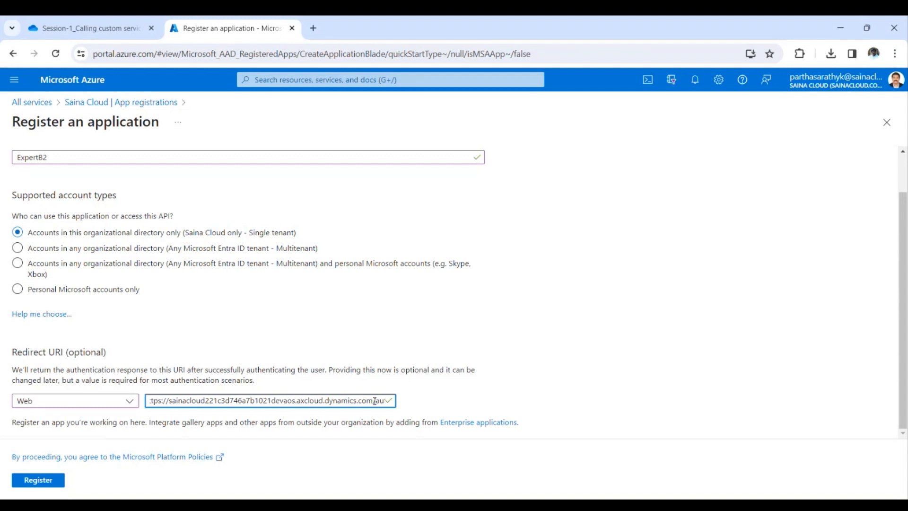
# Step: Examine the redirect URI's two parts, the environment base URL and the auth suffix
pyautogui.moveTo(378, 400); pyautogui.dragTo(152, 401)
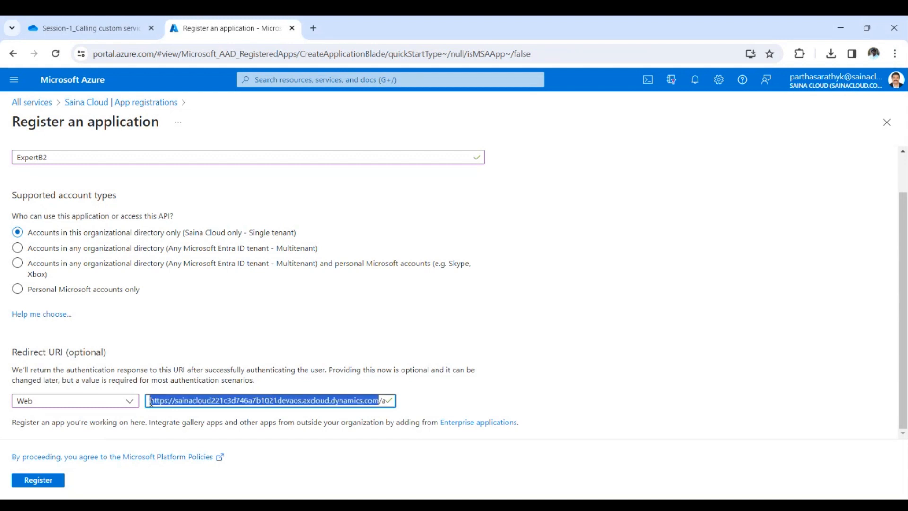
pyautogui.click(386, 403)
pyautogui.click(373, 400)
pyautogui.moveTo(379, 401); pyautogui.dragTo(453, 402)
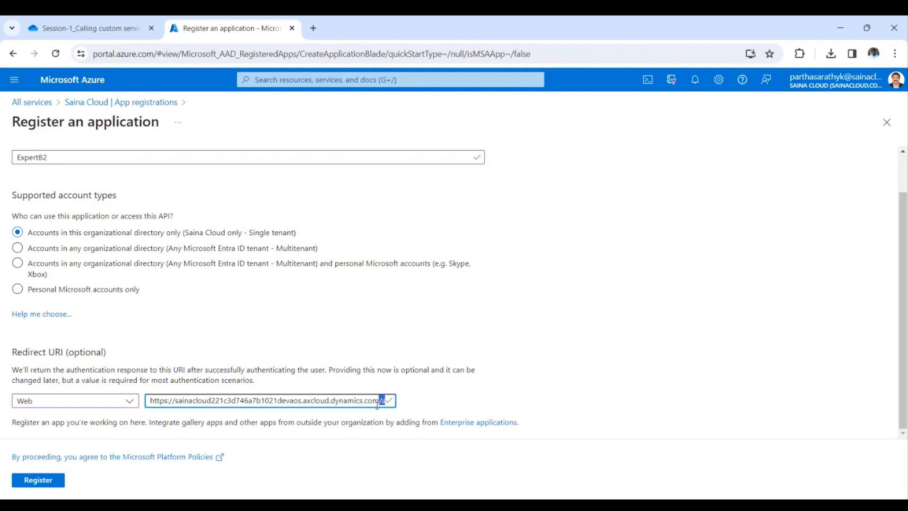
pyautogui.press('Right')
pyautogui.hotkey('shift', 'Left')
pyautogui.hotkey('shift', 'Left')
pyautogui.hotkey('shift', 'Left')
pyautogui.hotkey('shift', 'Left')
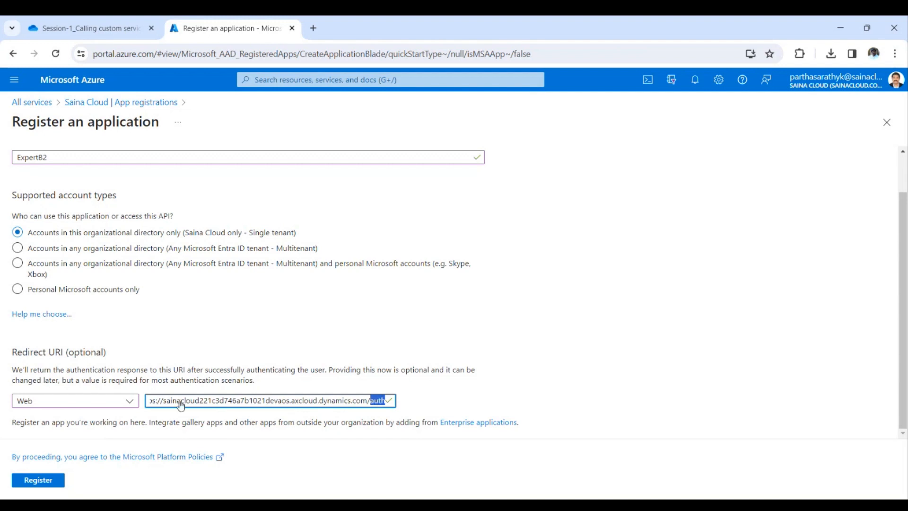
# Step: Register the ExpertB2 application and open its API permissions
pyautogui.click(60, 481)
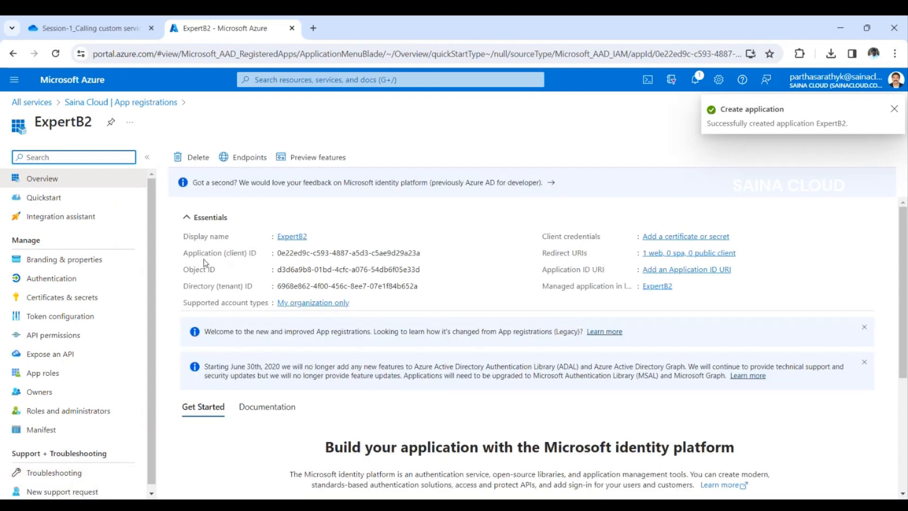
pyautogui.click(895, 112)
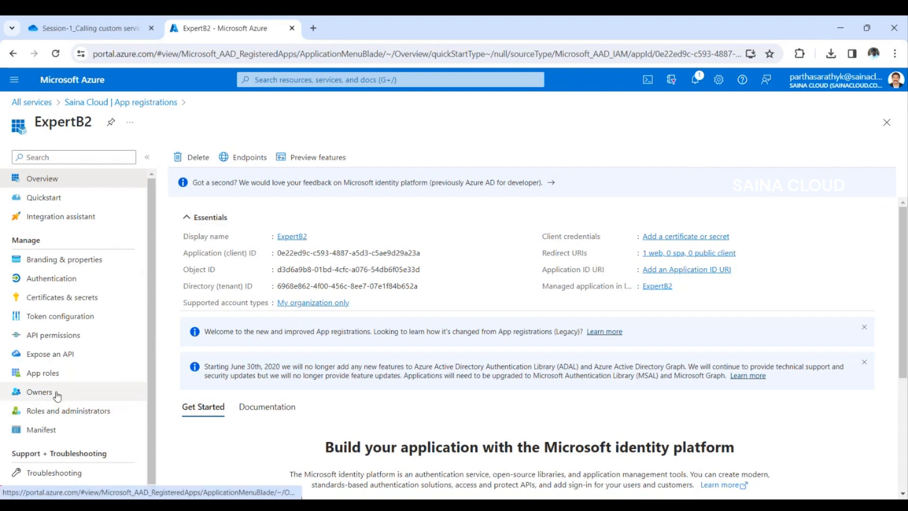
pyautogui.click(65, 339)
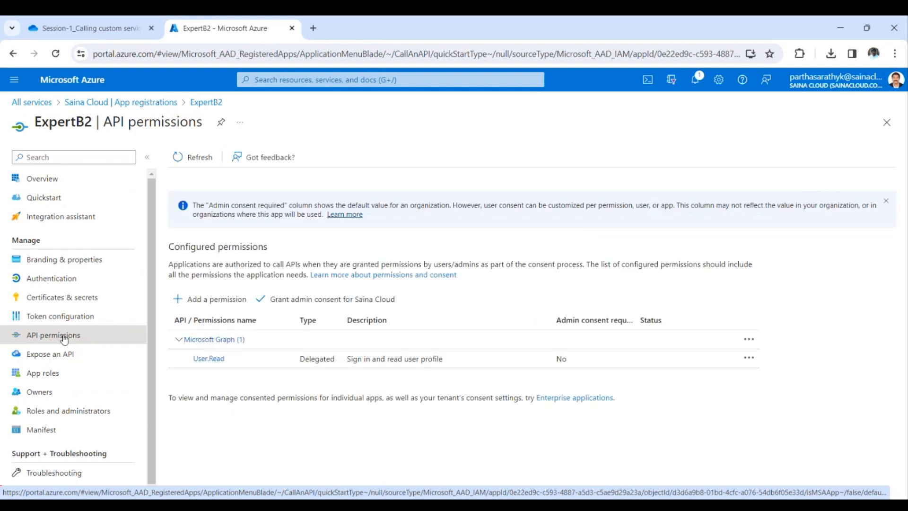
# Step: Add the delegated Dynamics ERP permissions AX.FullAccess, CustomService.FullAccess and Odata.FullAccess to ExpertB2
pyautogui.click(230, 299)
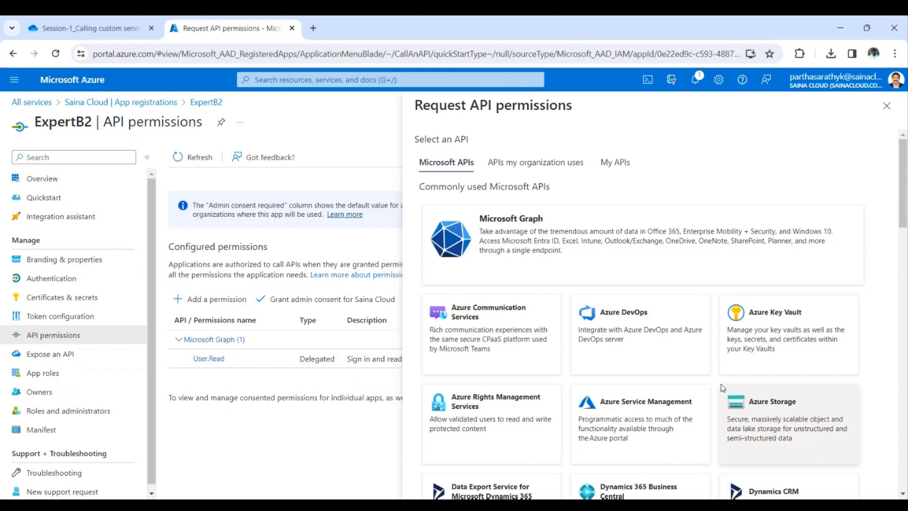
pyautogui.scroll(-5, 722, 388)
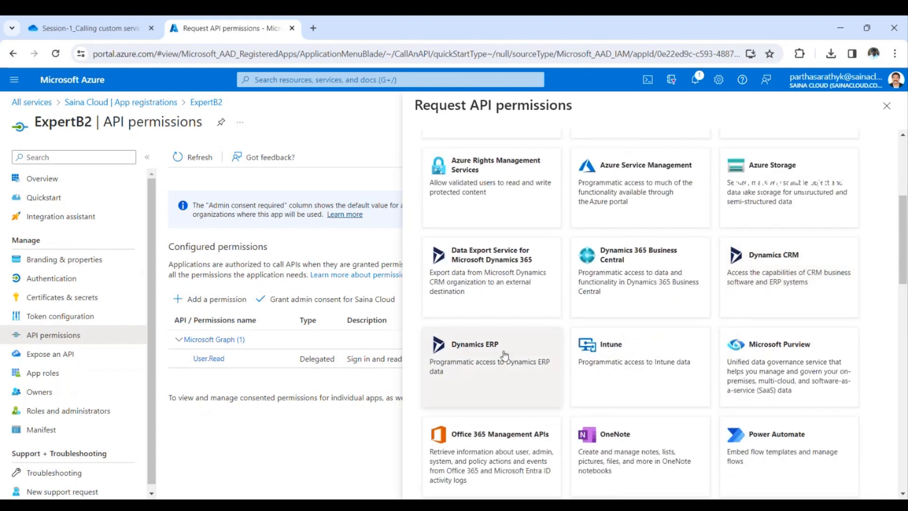
pyautogui.click(493, 361)
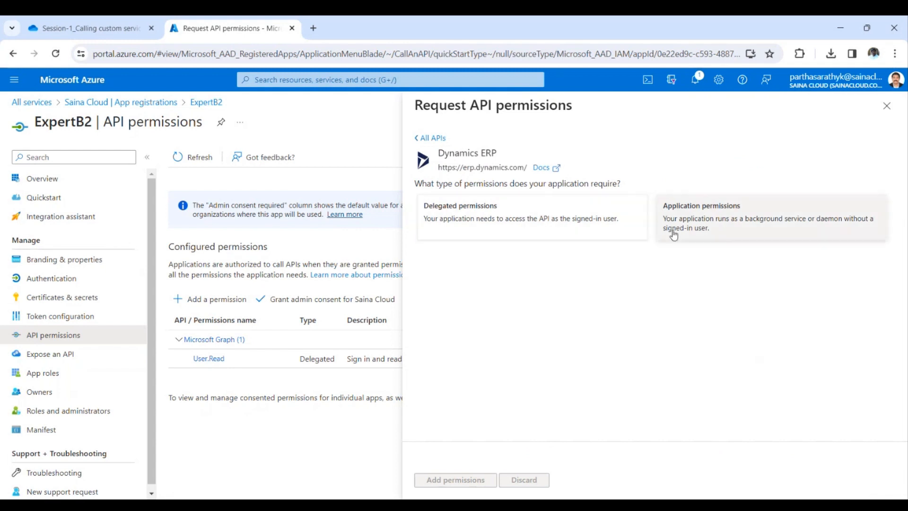
pyautogui.click(526, 214)
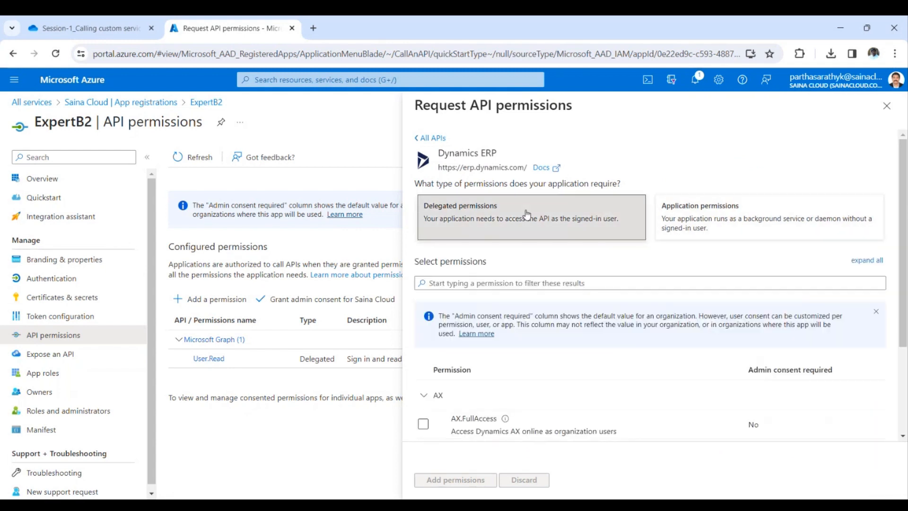
pyautogui.scroll(-3, 550, 401)
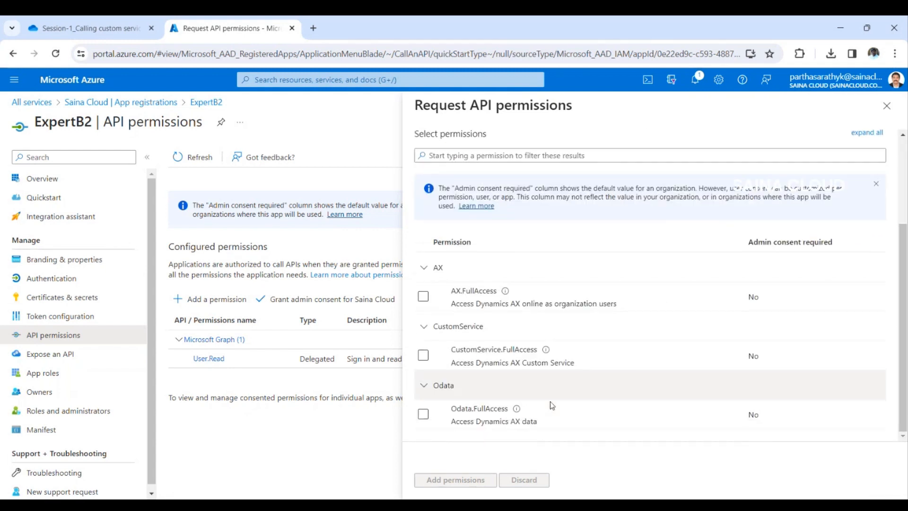
pyautogui.click(423, 295)
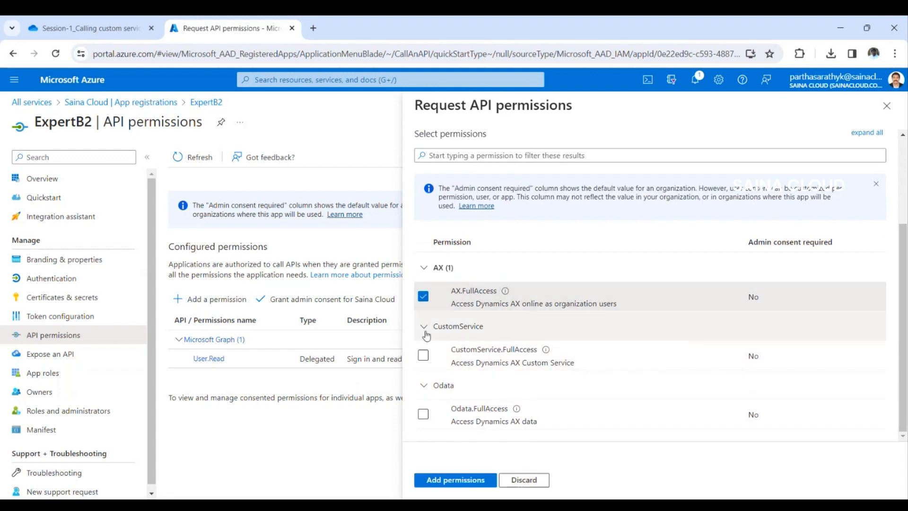
pyautogui.click(423, 354)
pyautogui.click(423, 413)
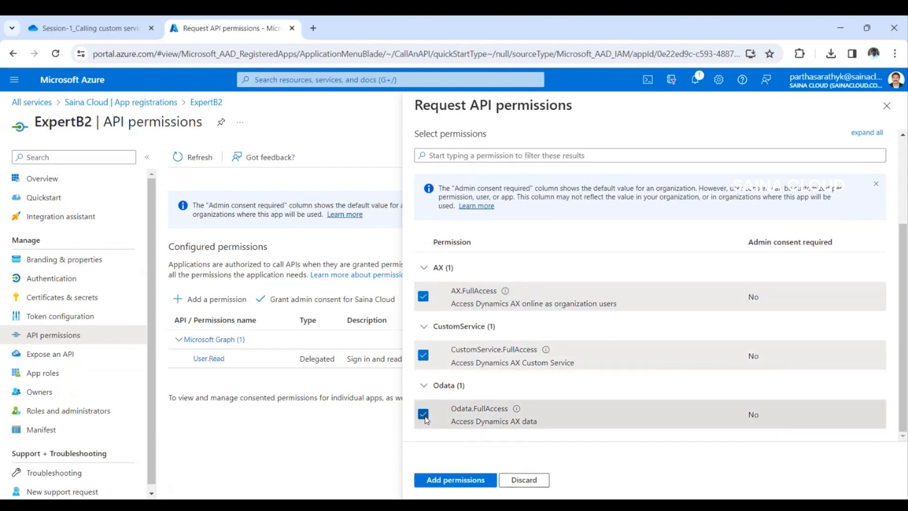
pyautogui.scroll(3, 505, 381)
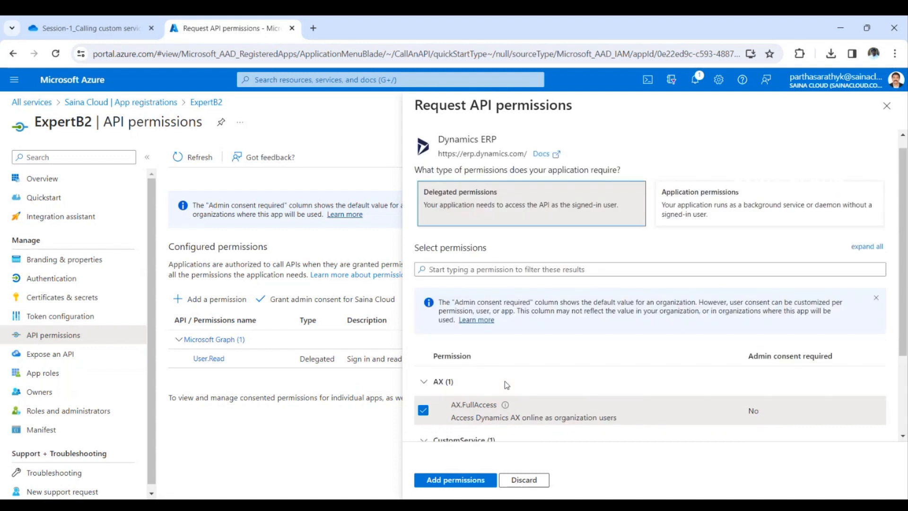
pyautogui.scroll(-3, 505, 384)
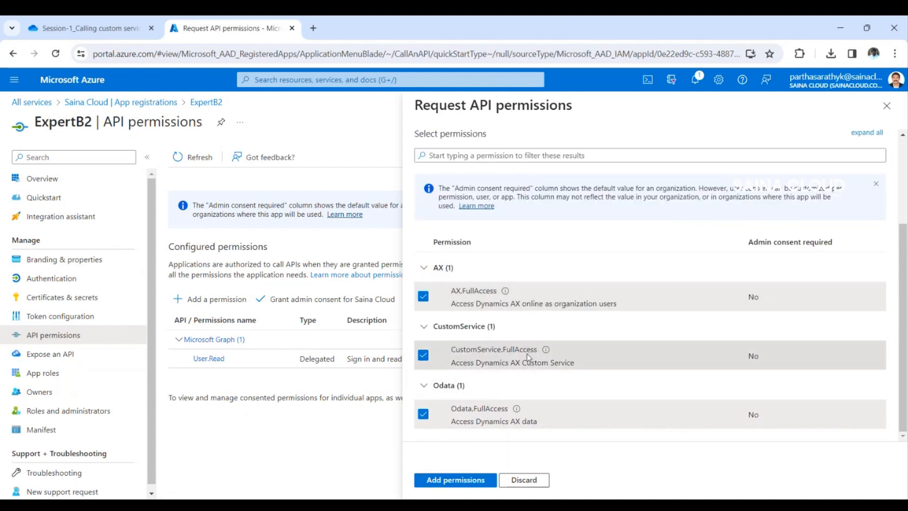
pyautogui.moveTo(447, 353); pyautogui.dragTo(538, 352)
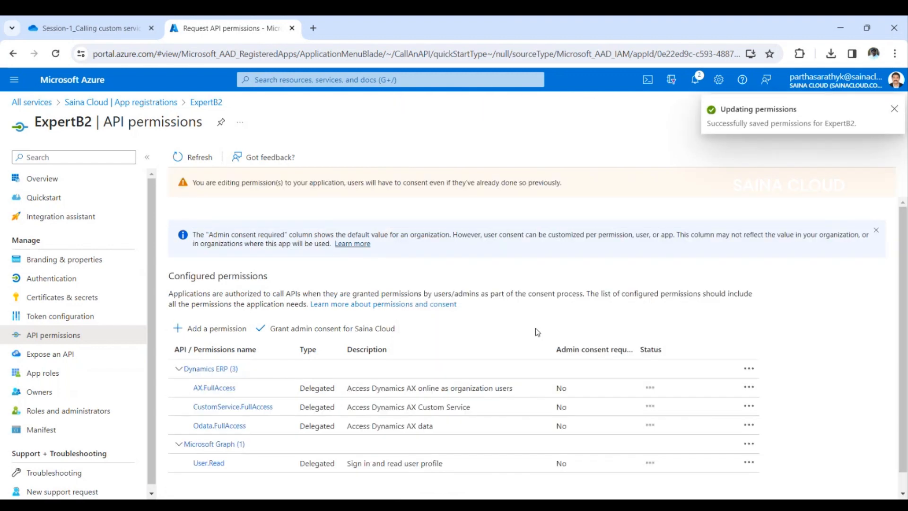
# Step: Add the Dynamics ERP application permission Connector.FullAccess to ExpertB2
pyautogui.click(231, 330)
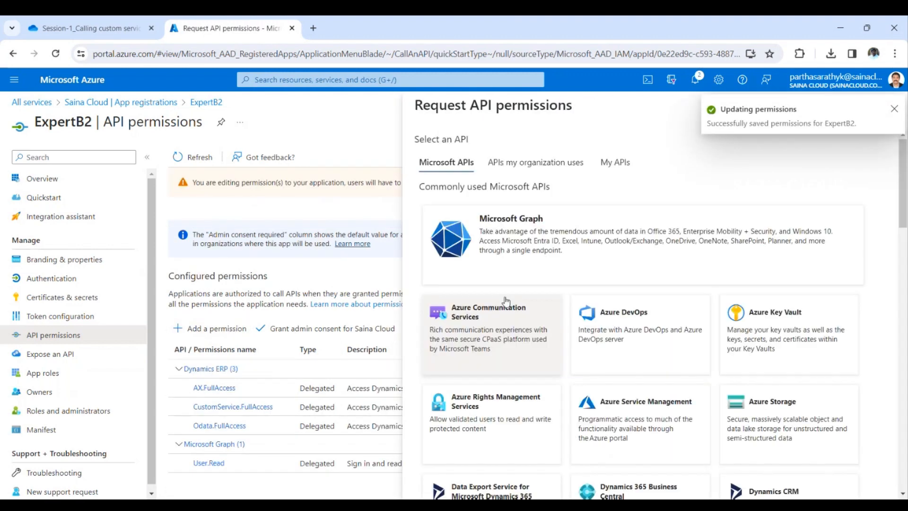
pyautogui.scroll(-4, 504, 398)
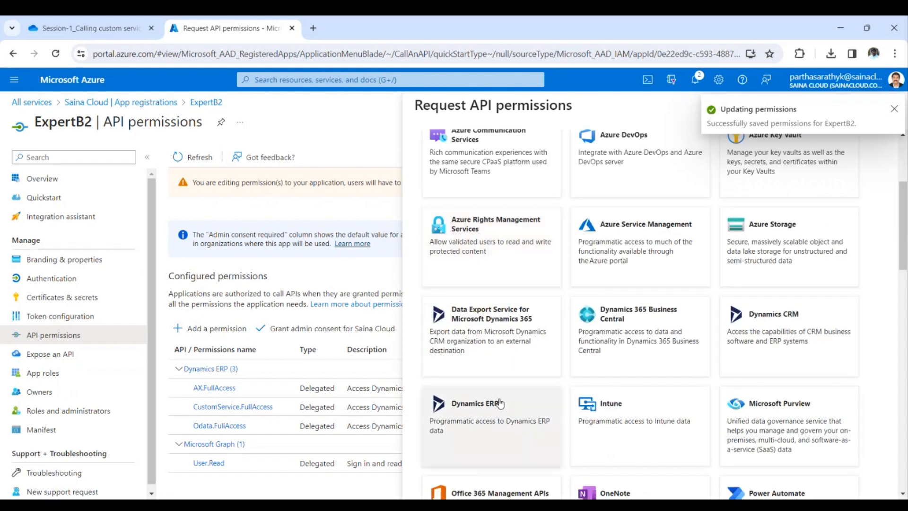
pyautogui.click(504, 399)
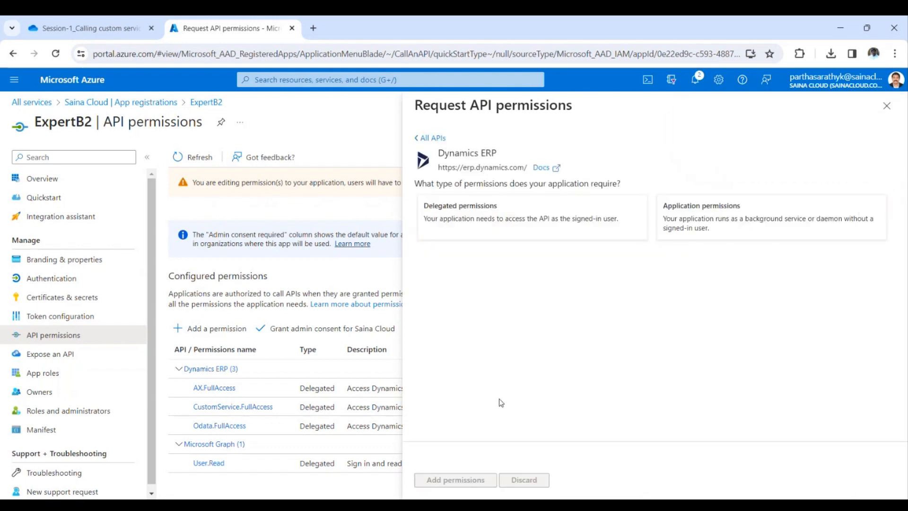
pyautogui.click(791, 212)
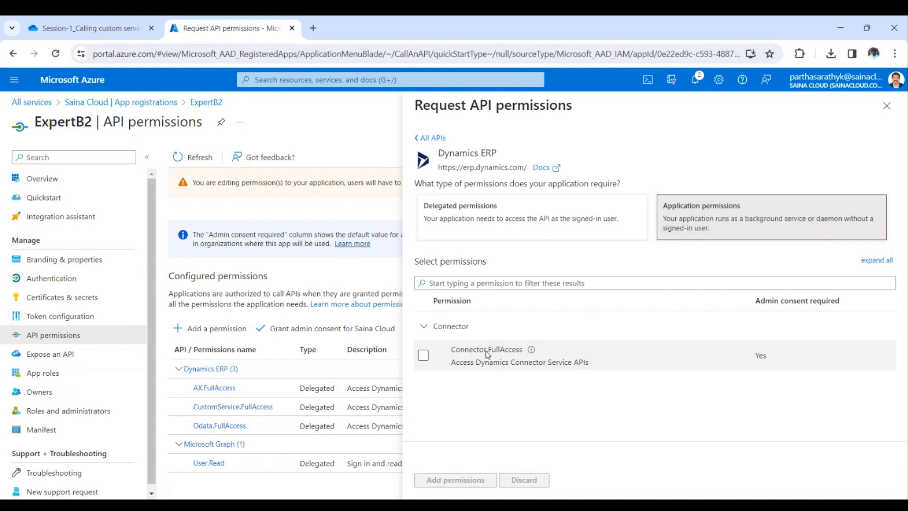
pyautogui.click(422, 356)
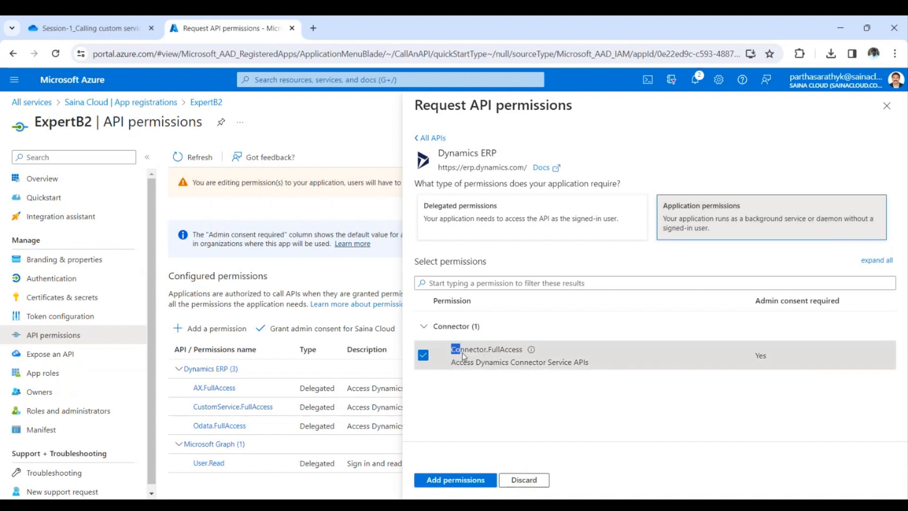
pyautogui.moveTo(520, 354); pyautogui.dragTo(524, 354)
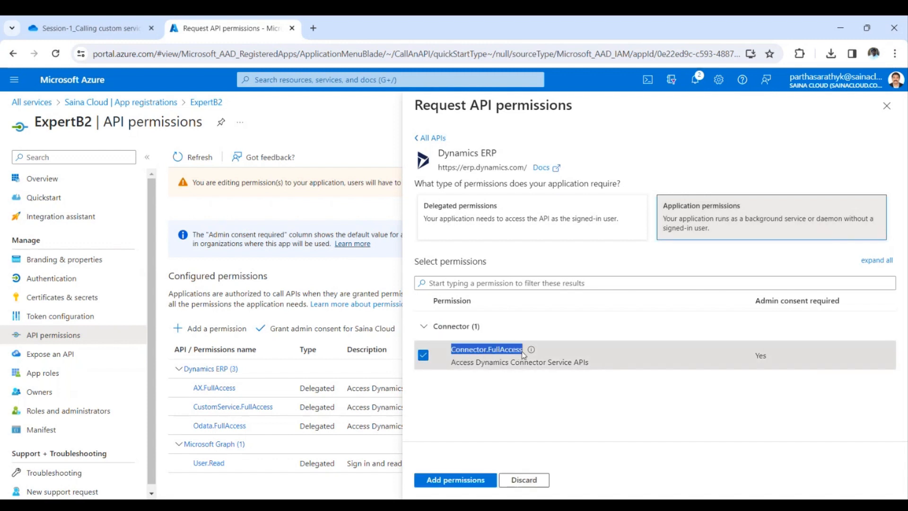
pyautogui.click(471, 480)
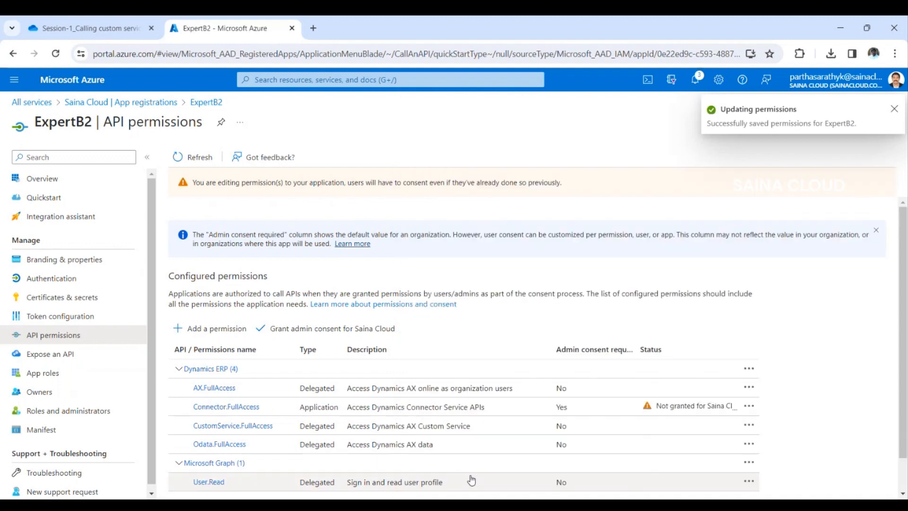
# Step: Check the signed-in account options, then grant admin consent for Saina Cloud on ExpertB2's configured permissions
pyautogui.scroll(-1, 471, 481)
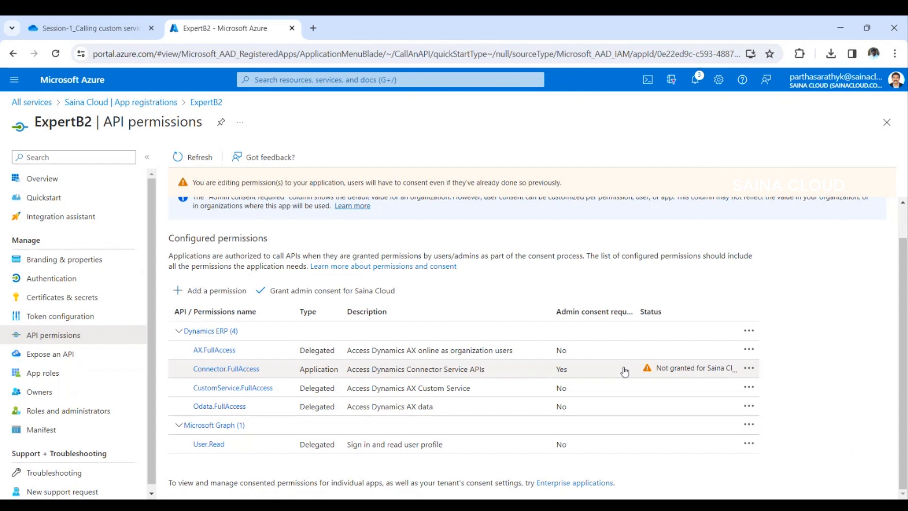
pyautogui.click(846, 79)
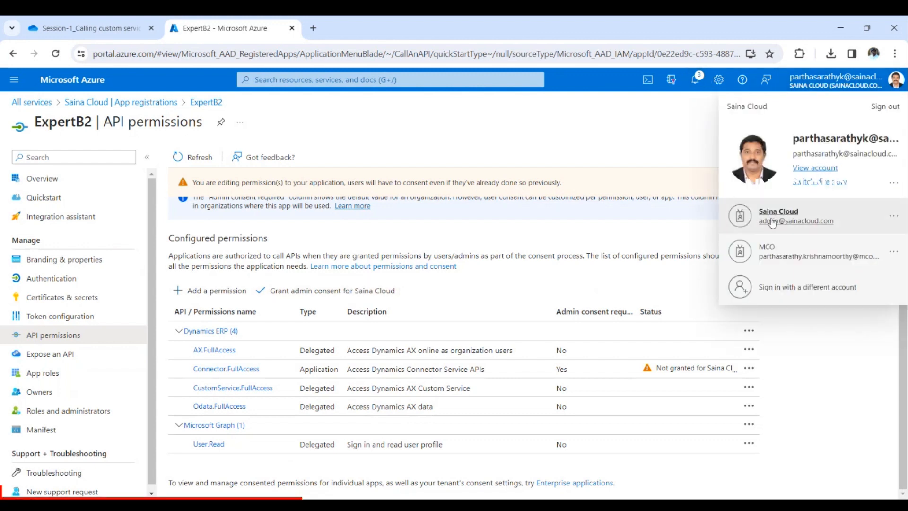
pyautogui.click(672, 133)
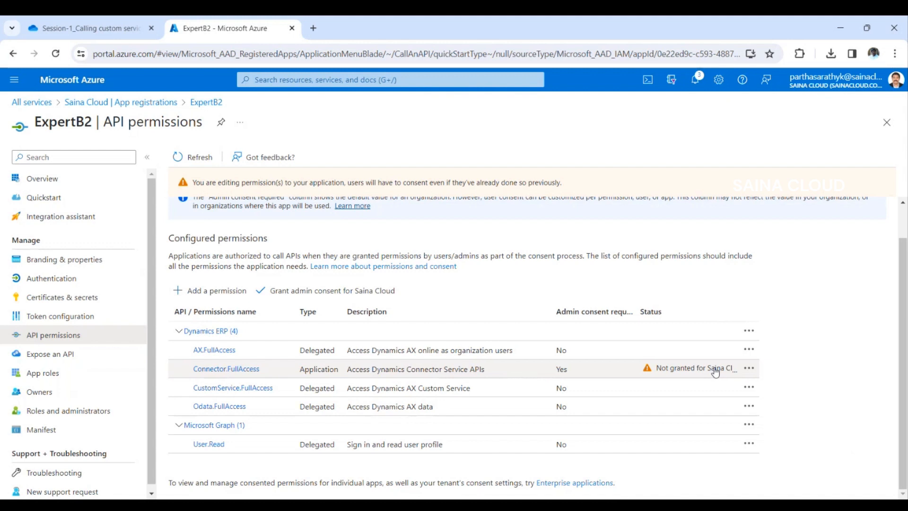
pyautogui.click(315, 293)
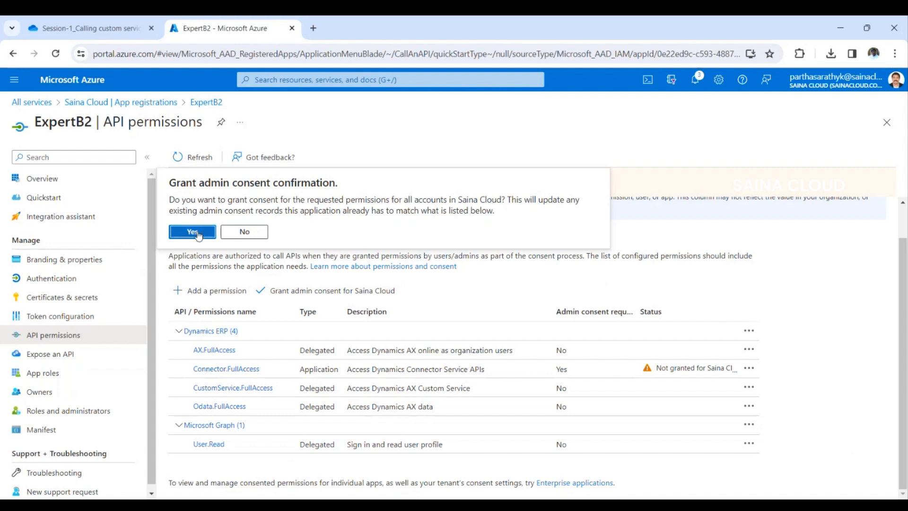
pyautogui.click(199, 234)
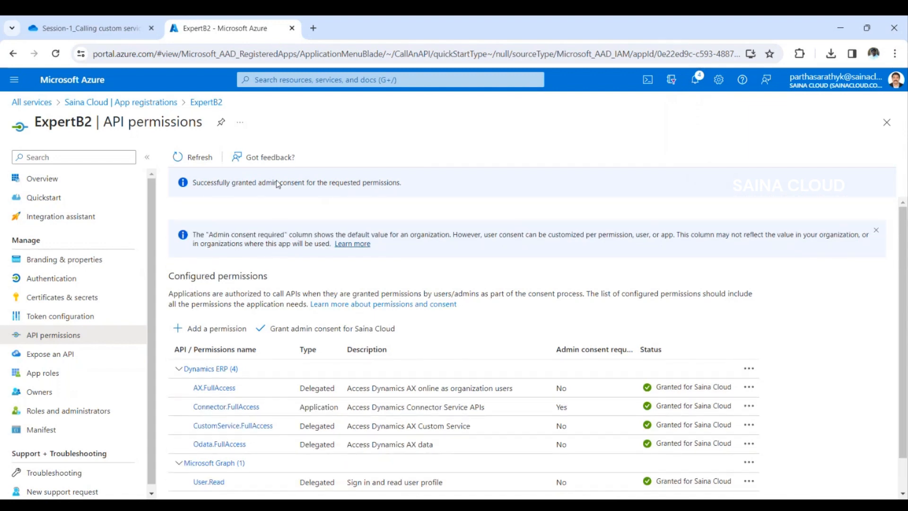
# Step: Copy the application (client) ID and the directory (tenant) ID from ExpertB2's overview
pyautogui.click(66, 182)
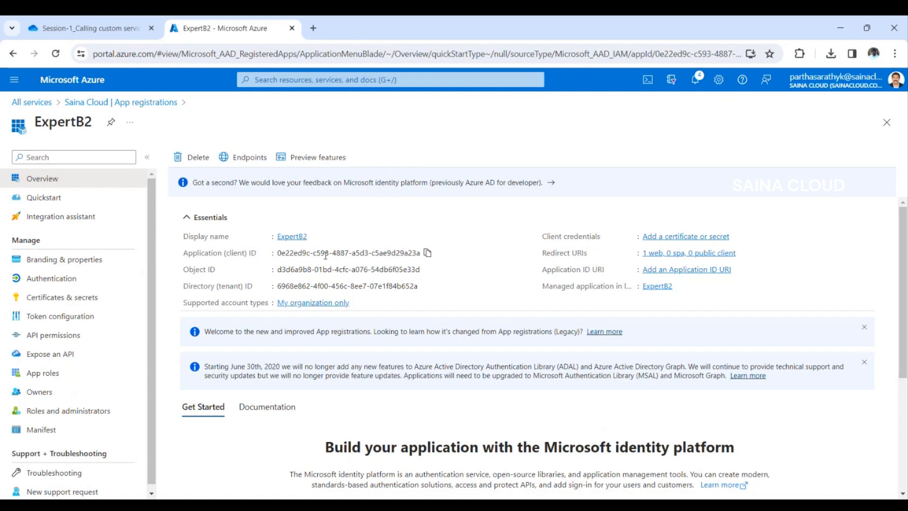
pyautogui.click(428, 254)
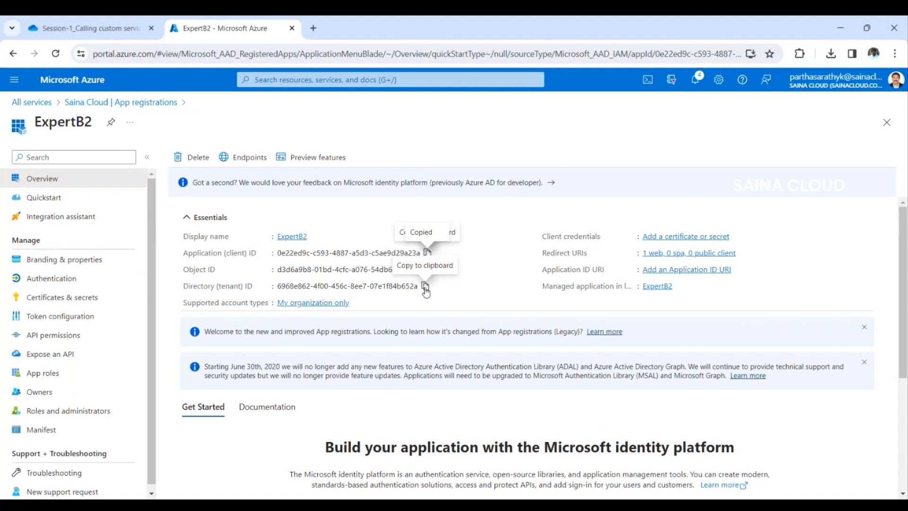
pyautogui.click(426, 287)
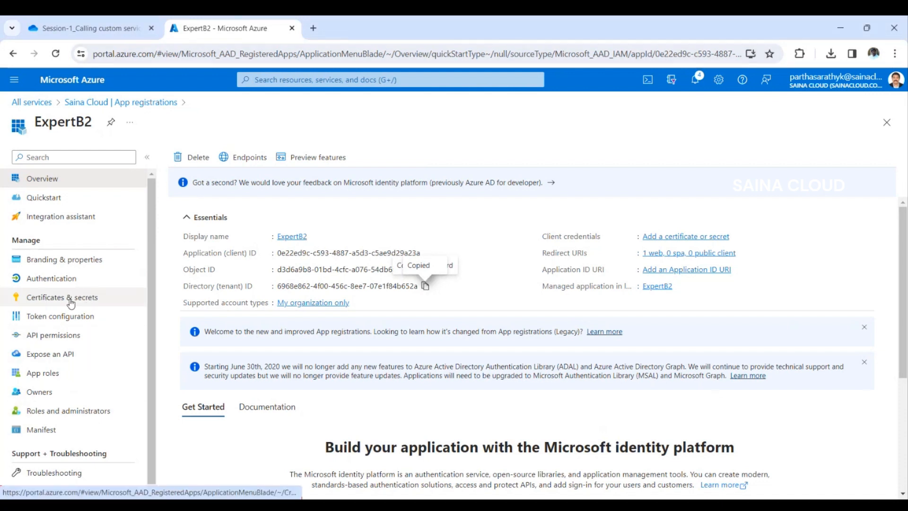
# Step: Start a new client secret among ExpertB2's certificates and secrets
pyautogui.click(89, 302)
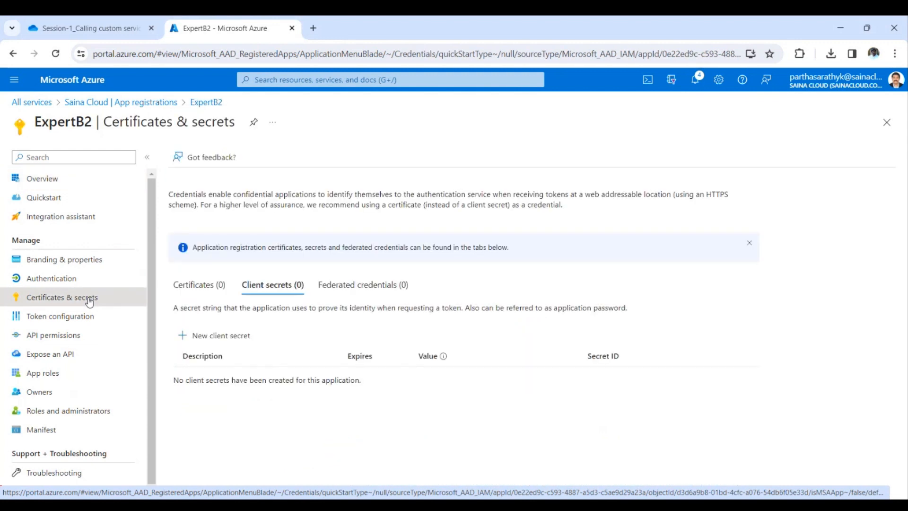
pyautogui.click(220, 340)
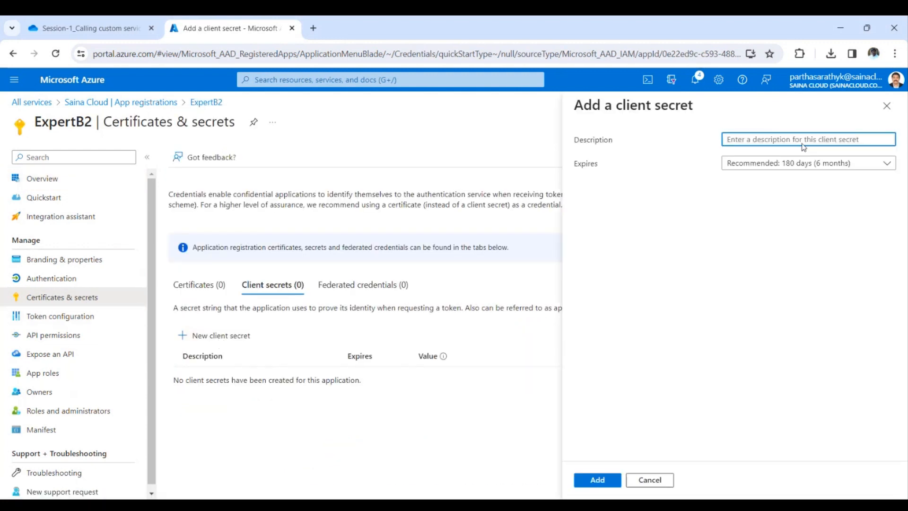
# Step: Try a custom expiry for the client secret, starting 02/24/2024 and ending 02/29/2024
pyautogui.click(871, 164)
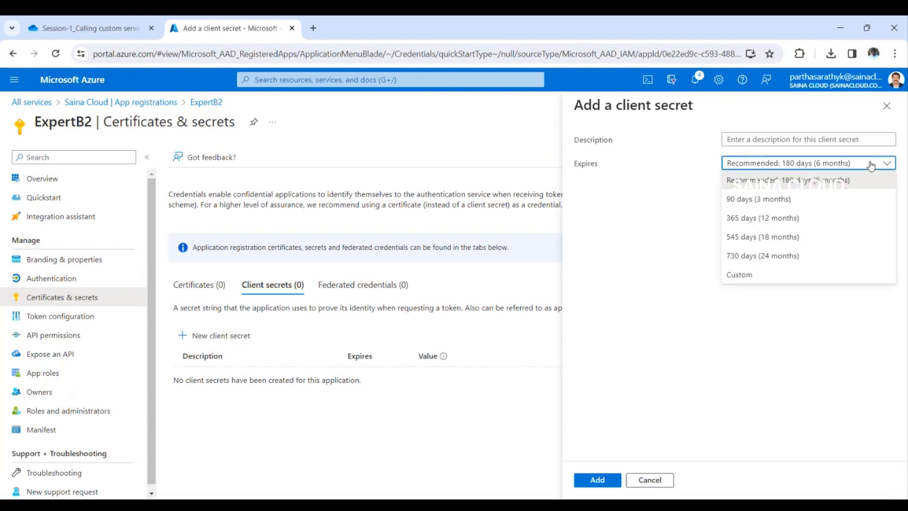
pyautogui.click(787, 272)
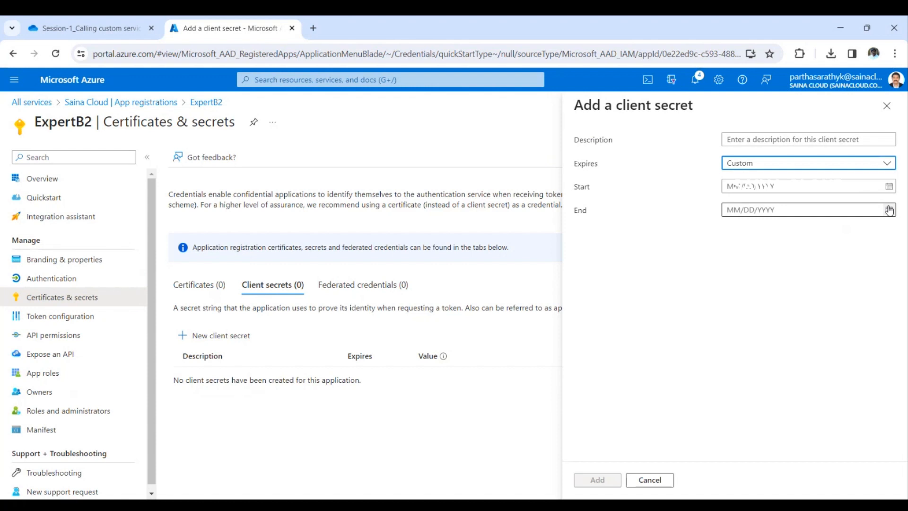
pyautogui.click(889, 186)
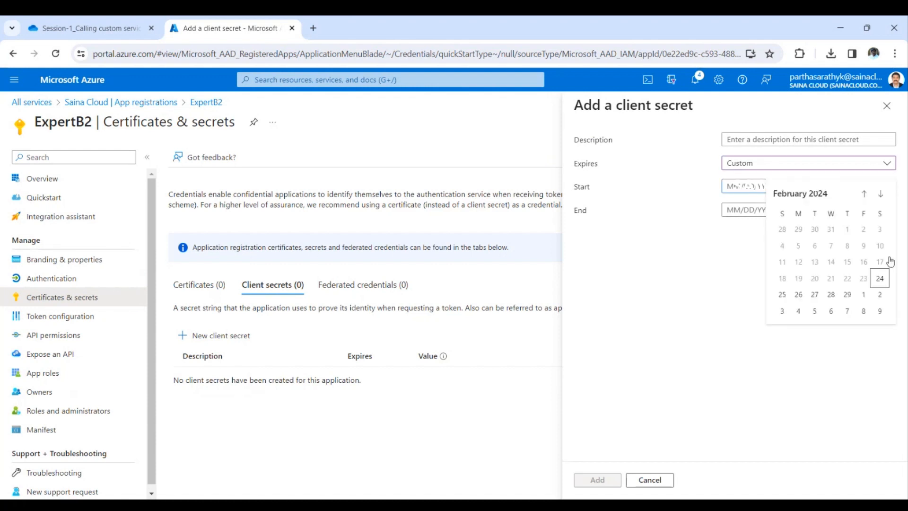
pyautogui.click(886, 276)
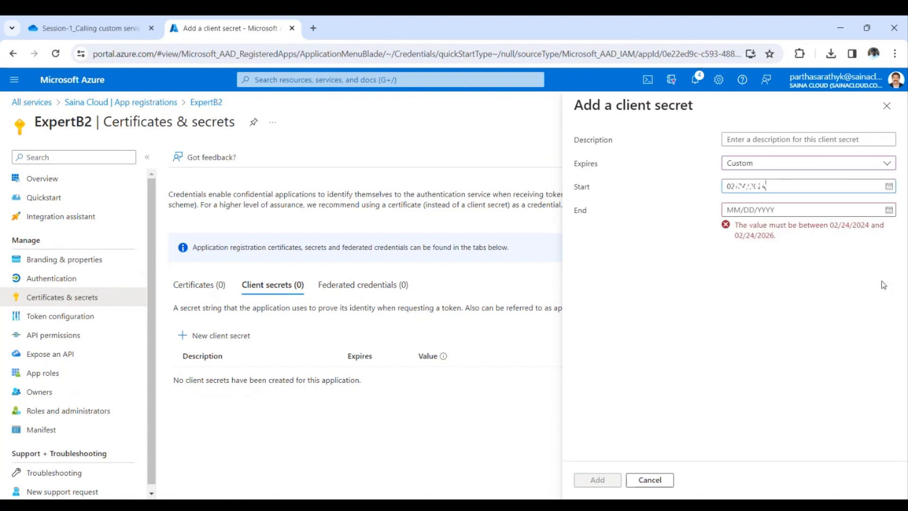
pyautogui.click(888, 210)
pyautogui.click(848, 319)
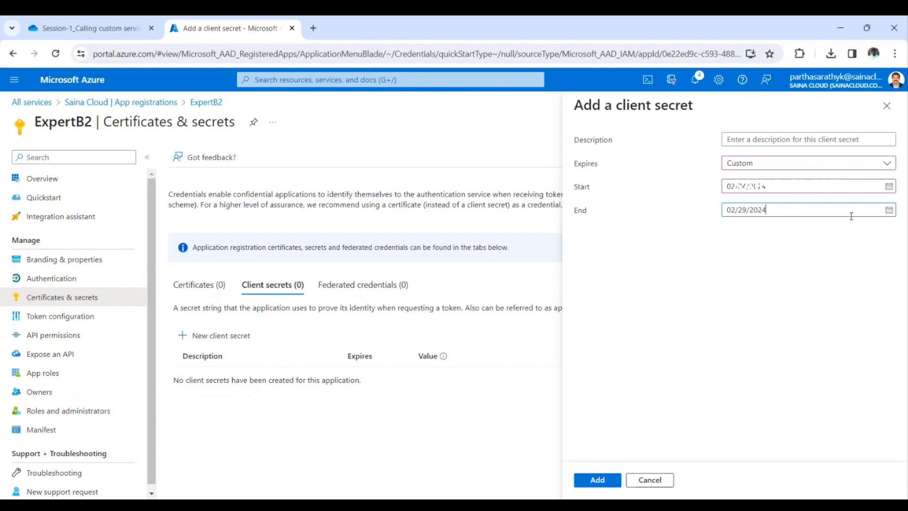
# Step: Set the client secret's expiry to the recommended 180 days (6 months), describe it as Secret, and add it
pyautogui.click(889, 164)
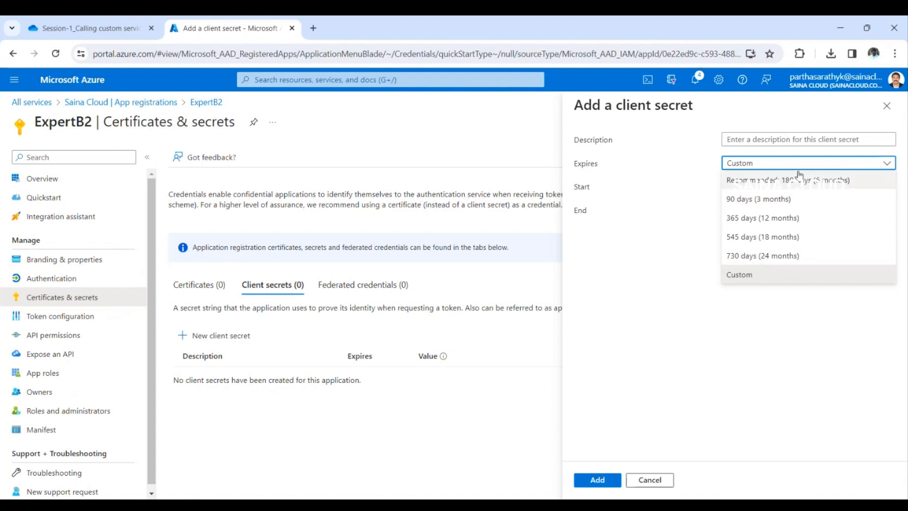
pyautogui.click(836, 181)
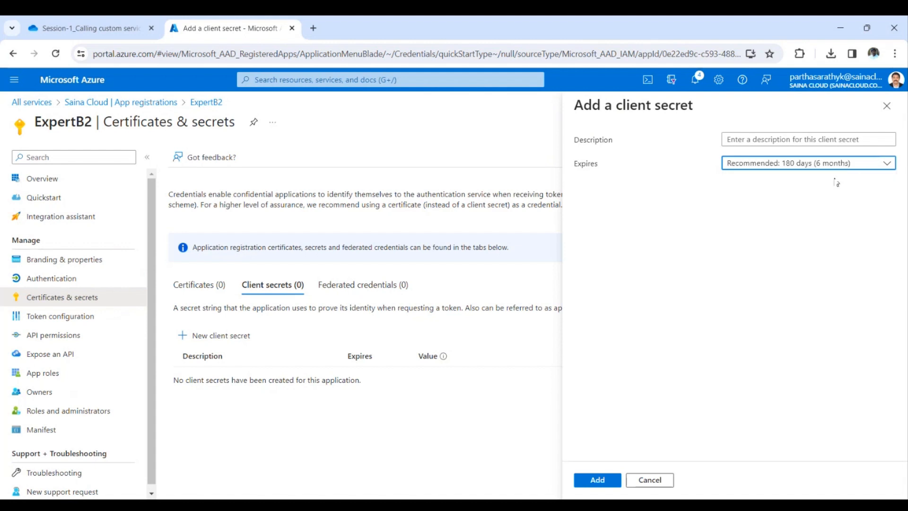
pyautogui.click(790, 138)
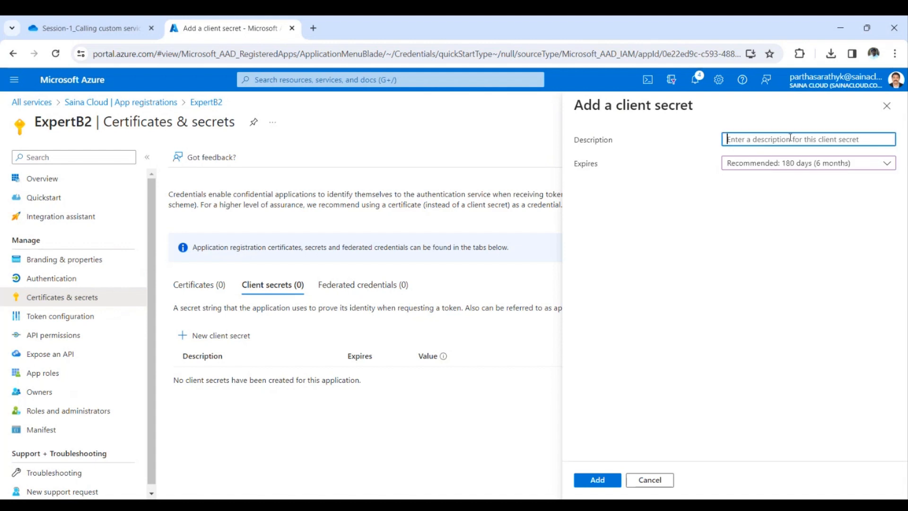
pyautogui.write('Sec')
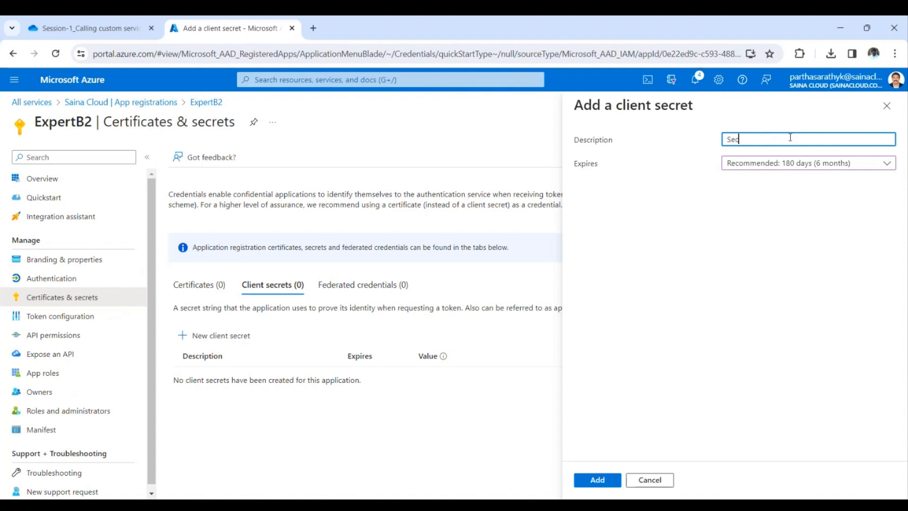
pyautogui.write('ret')
pyautogui.click(596, 480)
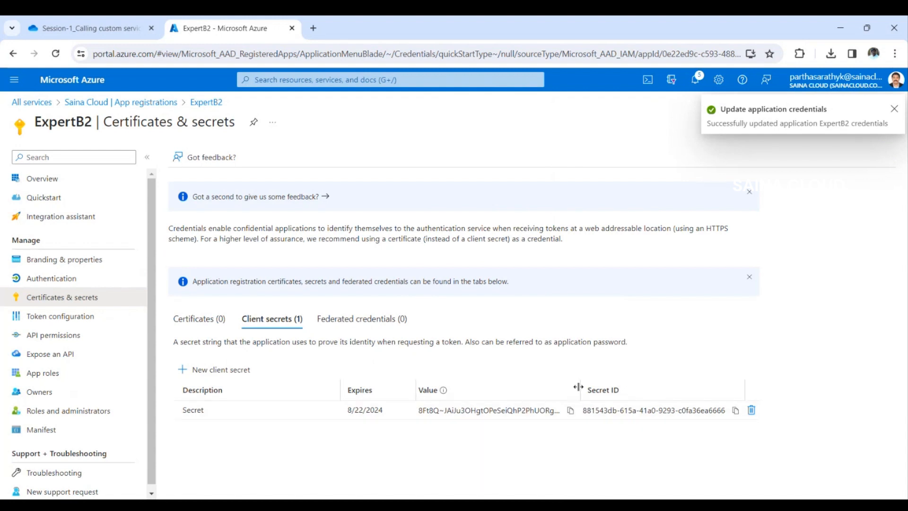
# Step: Widen the value column, copy the new client secret's value, and record it under a Client secret label in the Notepad notes
pyautogui.moveTo(581, 385); pyautogui.dragTo(667, 385)
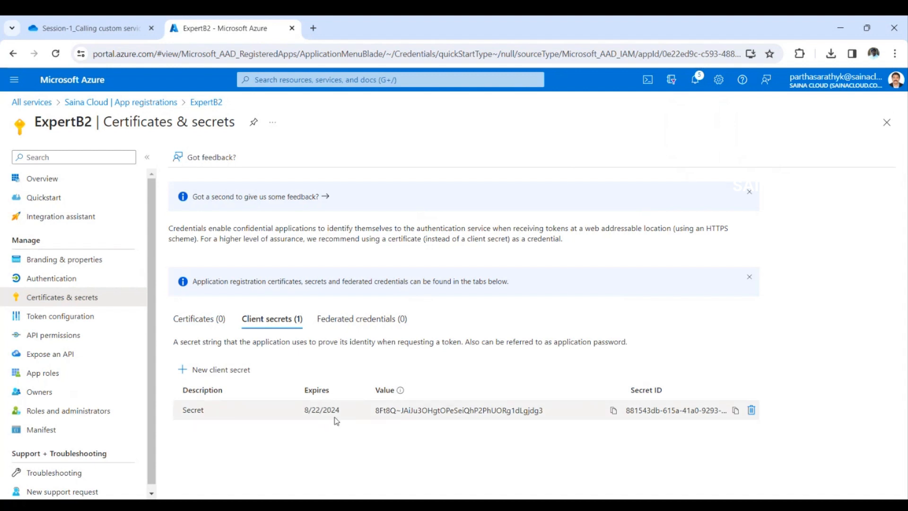
pyautogui.click(613, 410)
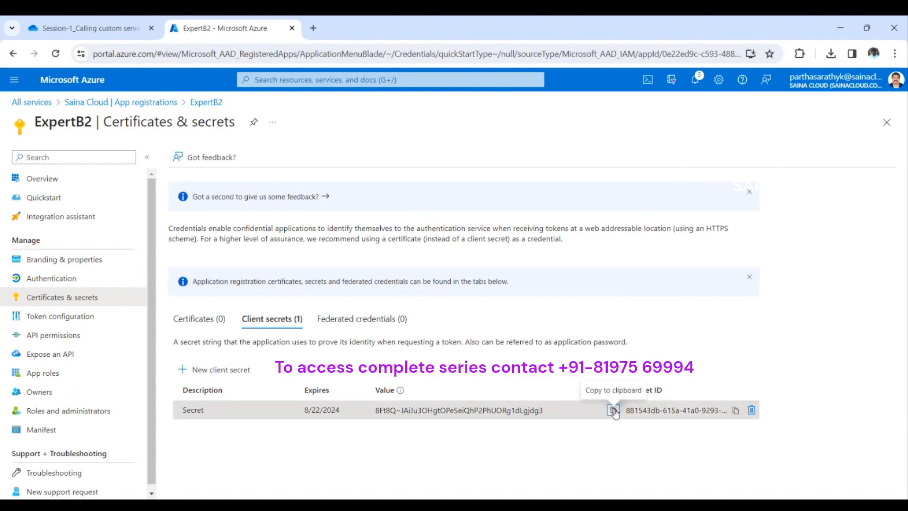
pyautogui.click(613, 410)
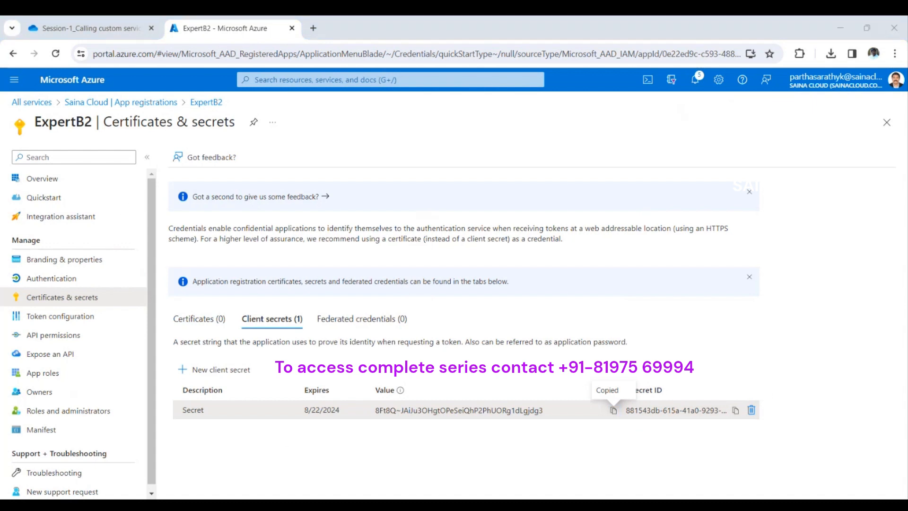
pyautogui.click(667, 28)
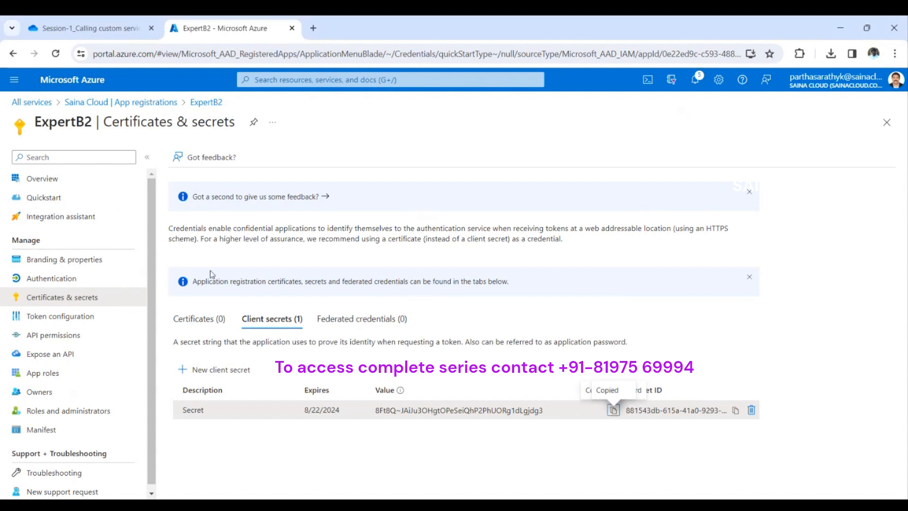
pyautogui.click(63, 355)
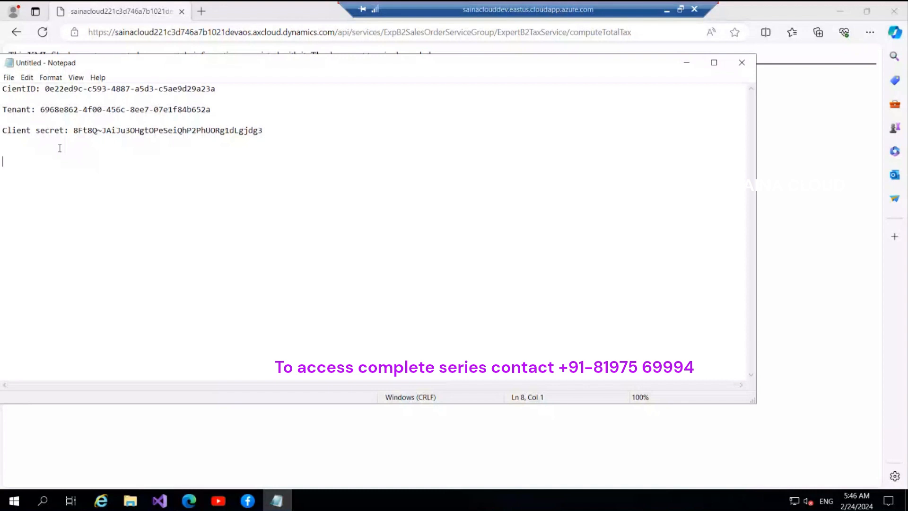
# Step: Add a Resource URL line to the notes with the Dynamics environment's base URL from the browser, and remove the extra blank line above it
pyautogui.write('Res')
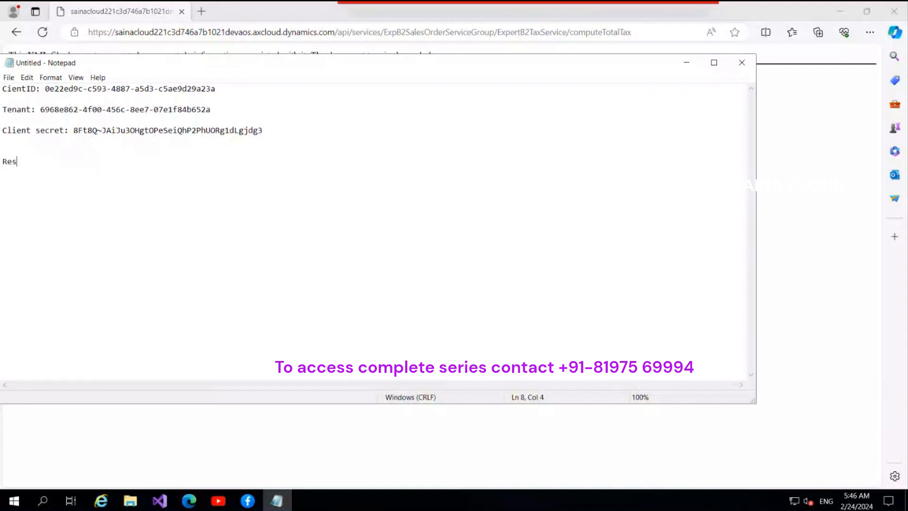
pyautogui.write('ource URL:')
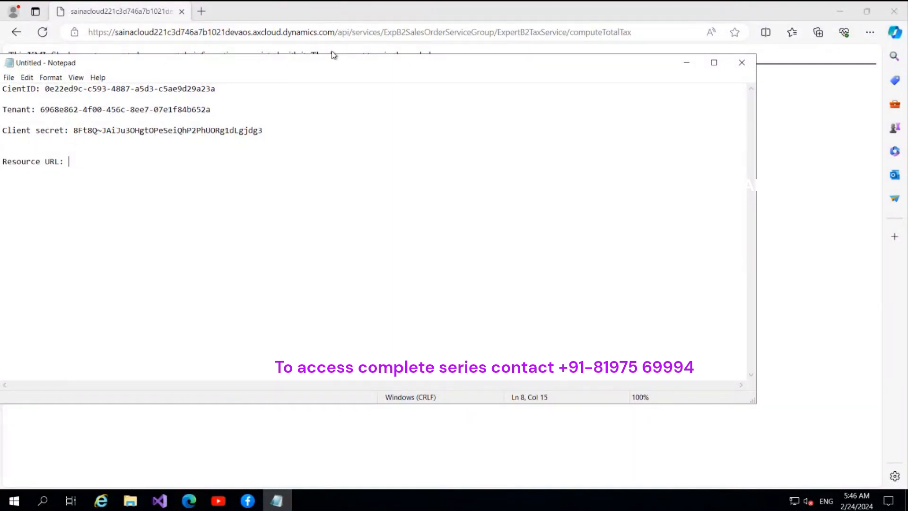
pyautogui.moveTo(215, 89); pyautogui.dragTo(41, 90)
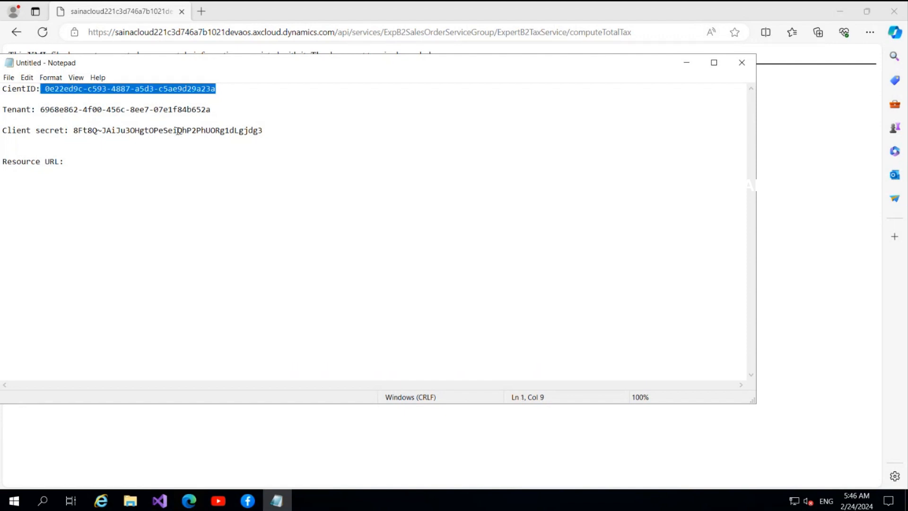
pyautogui.moveTo(263, 130); pyautogui.dragTo(74, 133)
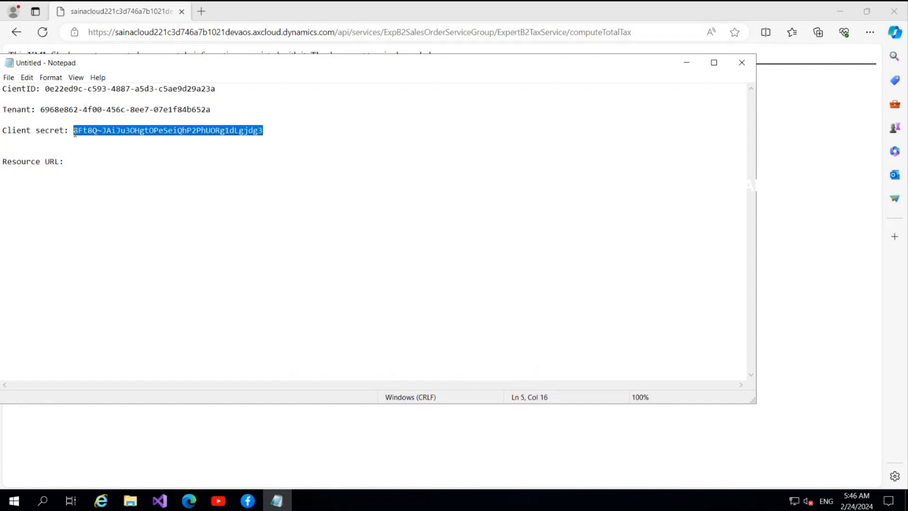
pyautogui.click(340, 34)
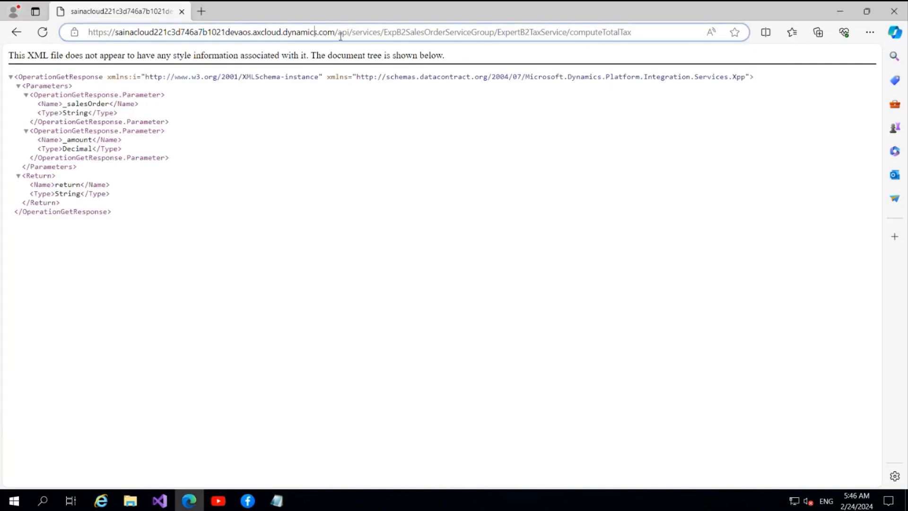
pyautogui.moveTo(335, 32); pyautogui.dragTo(84, 32)
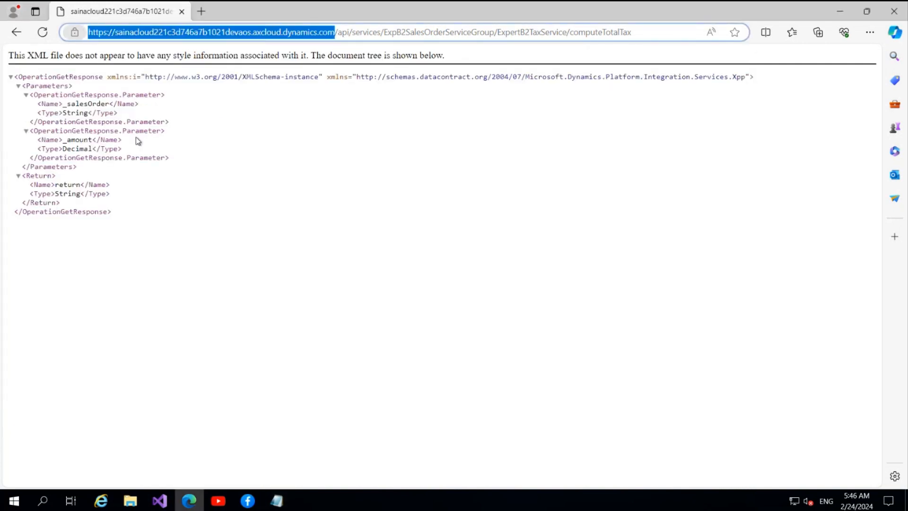
pyautogui.hotkey('alt', 'Tab')
pyautogui.click(76, 160)
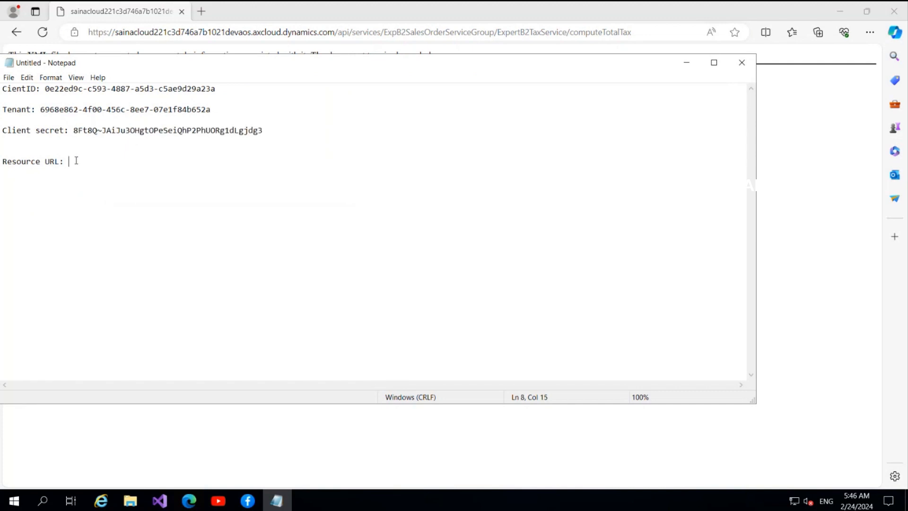
pyautogui.hotkey('ctrl', 'v')
pyautogui.click(83, 149)
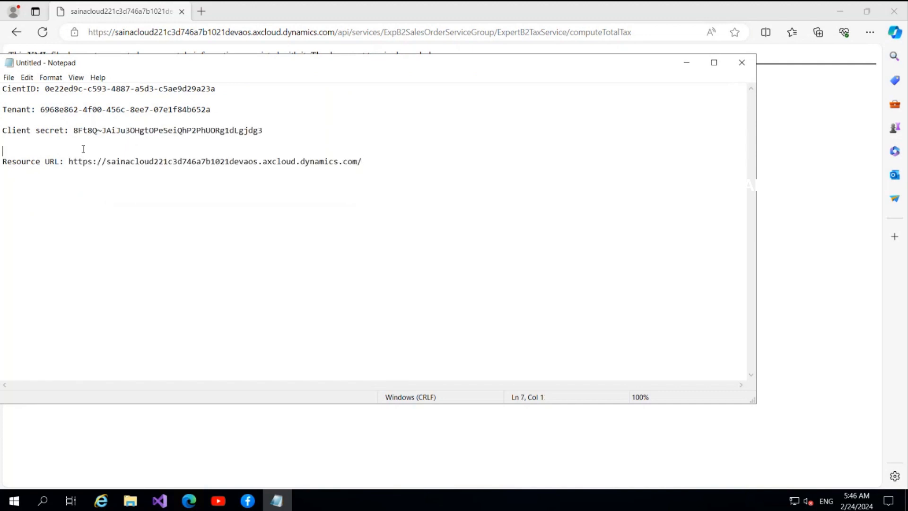
pyautogui.press('BackSpace')
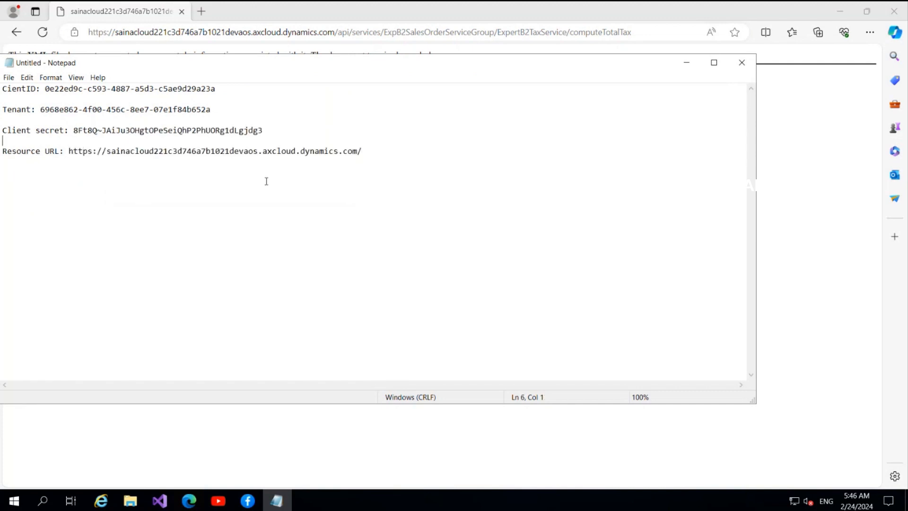
# Step: Correct the CientID label to ClientID and move the Notepad window off the service's XML output
pyautogui.moveTo(418, 150); pyautogui.dragTo(5, 88)
pyautogui.click(8, 89)
pyautogui.click(13, 88)
pyautogui.moveTo(147, 66); pyautogui.dragTo(167, 65)
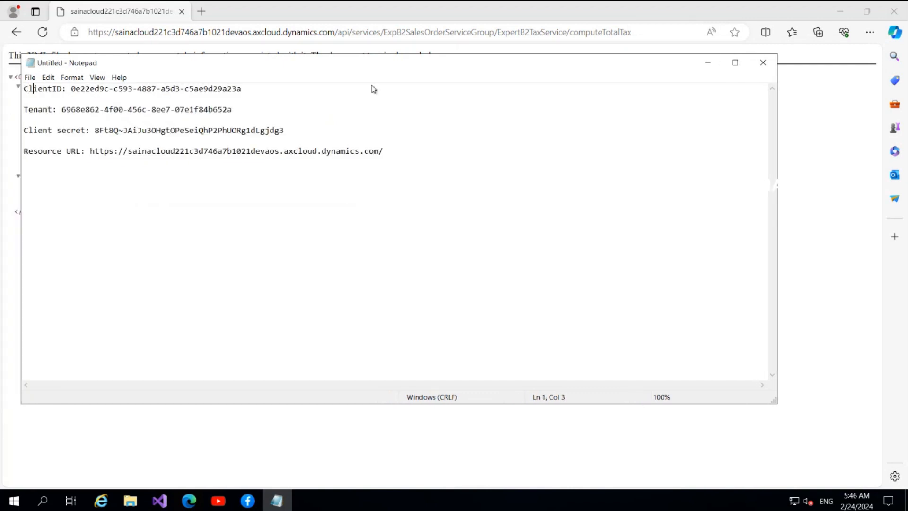
pyautogui.moveTo(373, 89)
pyautogui.mouseDown()
pyautogui.moveTo(344, 87)
pyautogui.moveTo(371, 87)
pyautogui.mouseUp()
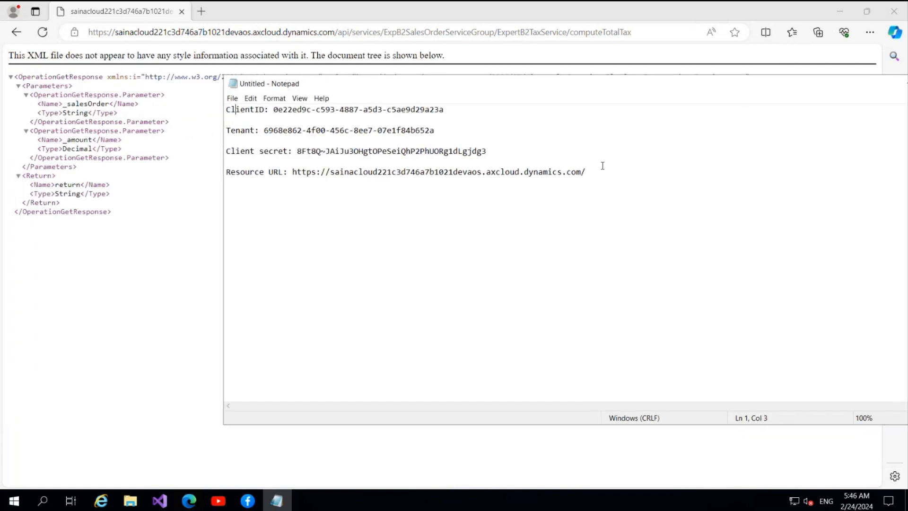
# Step: Go over the resource URL, tenant, client ID and client secret entries in the notes, and copy the client ID value
pyautogui.moveTo(586, 172); pyautogui.dragTo(225, 174)
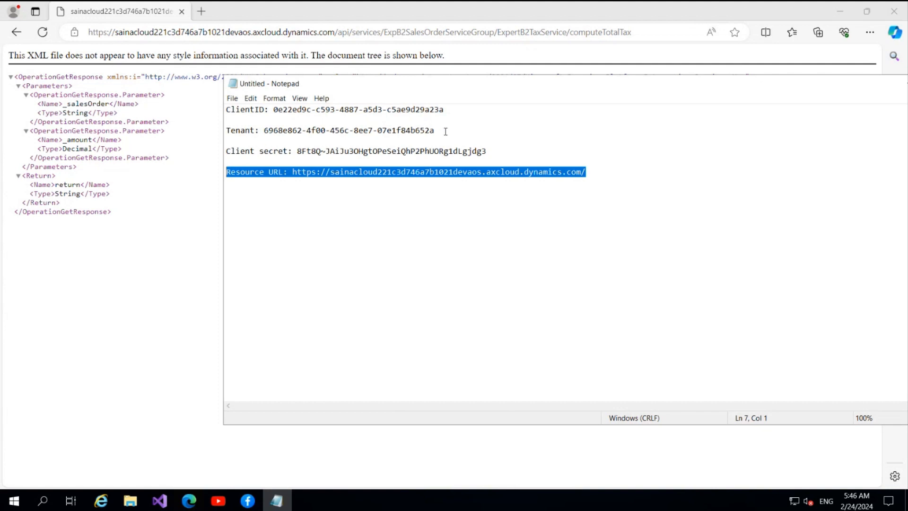
pyautogui.moveTo(445, 132); pyautogui.dragTo(215, 133)
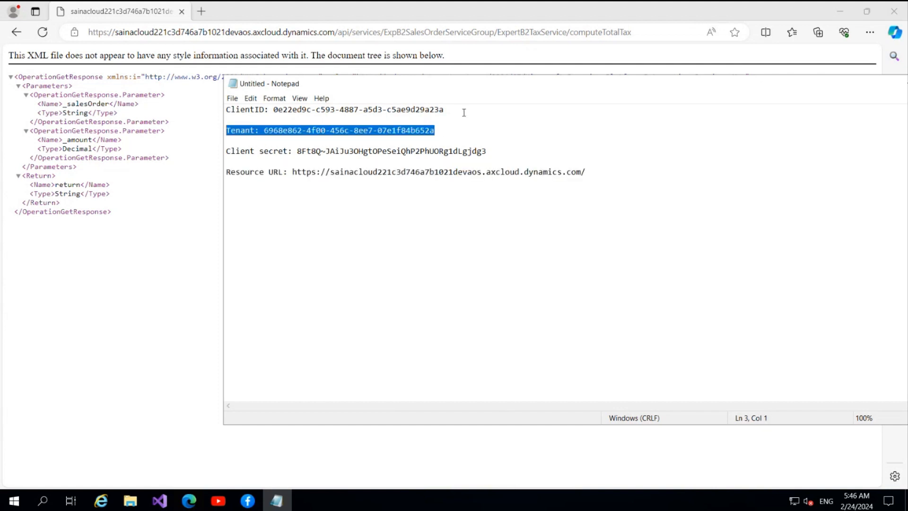
pyautogui.moveTo(461, 110); pyautogui.dragTo(225, 110)
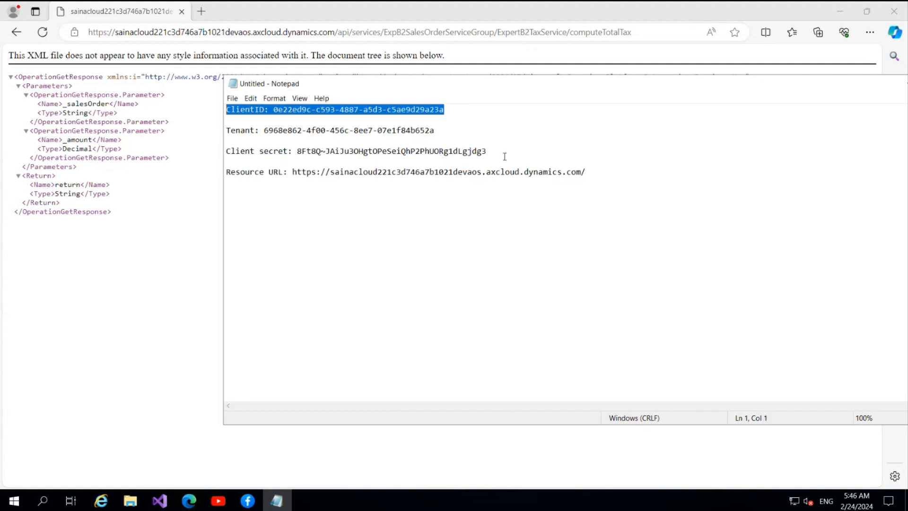
pyautogui.moveTo(504, 156); pyautogui.dragTo(227, 154)
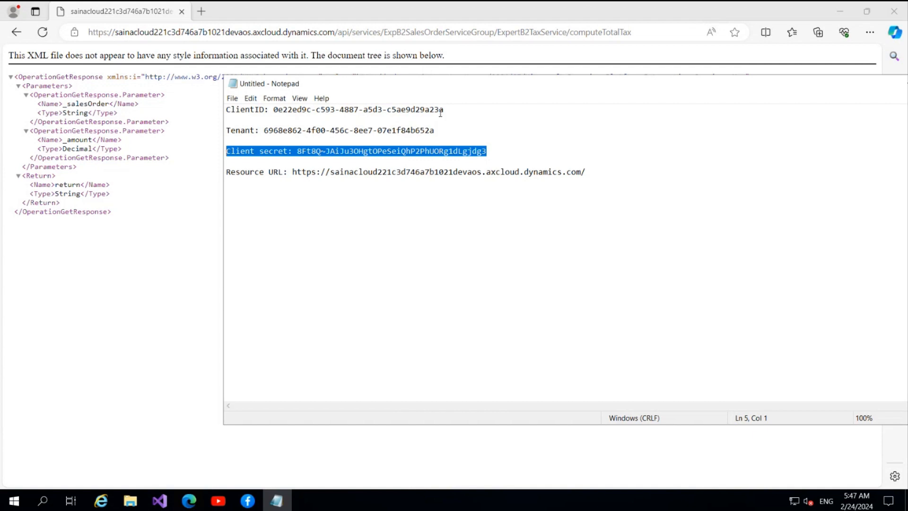
pyautogui.moveTo(445, 109); pyautogui.dragTo(311, 109)
pyautogui.moveTo(251, 115); pyautogui.dragTo(274, 110)
pyautogui.hotkey('ctrl', 'c')
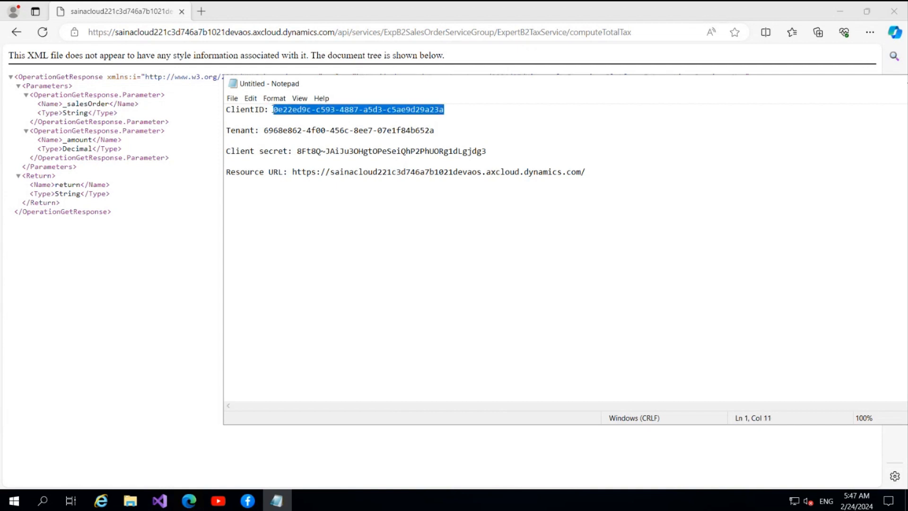
# Step: Load the Dynamics environment's base URL in Edge by removing the path /api/services/ExpB2SalesOrderServiceGroup/ExpertB2TaxService/computeTotalTax
pyautogui.click(187, 114)
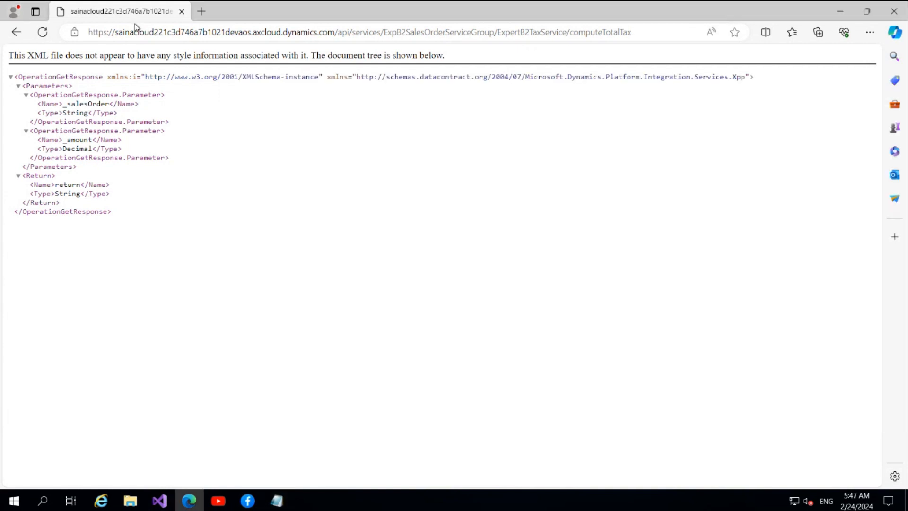
pyautogui.doubleClick(337, 32)
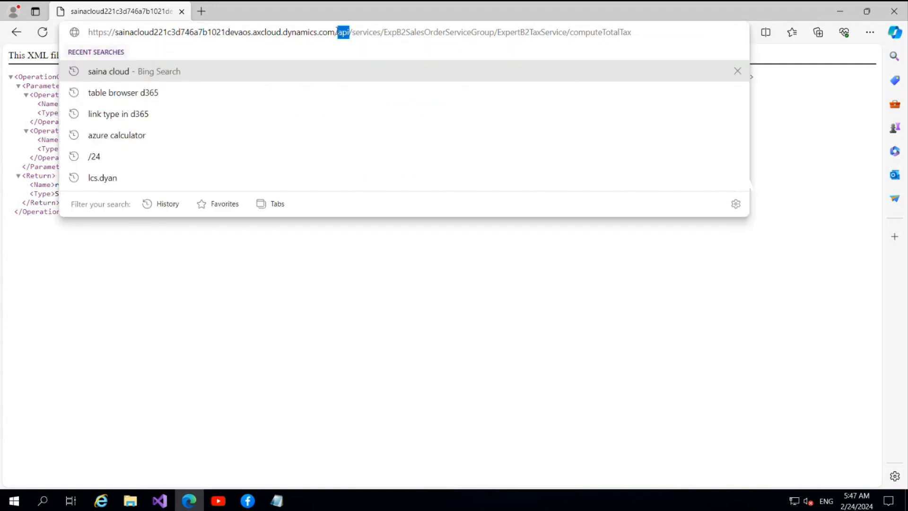
pyautogui.click(335, 31)
pyautogui.moveTo(336, 30); pyautogui.dragTo(684, 27)
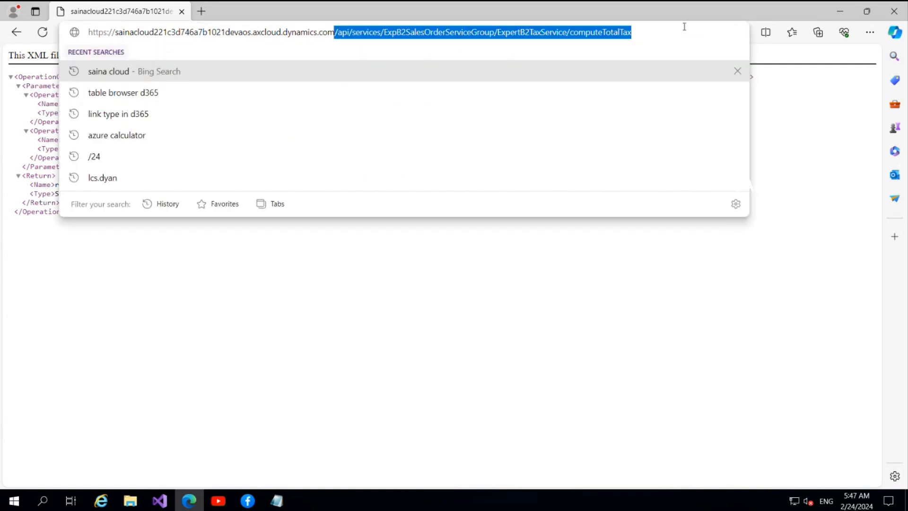
pyautogui.press('BackSpace')
pyautogui.press('Return')
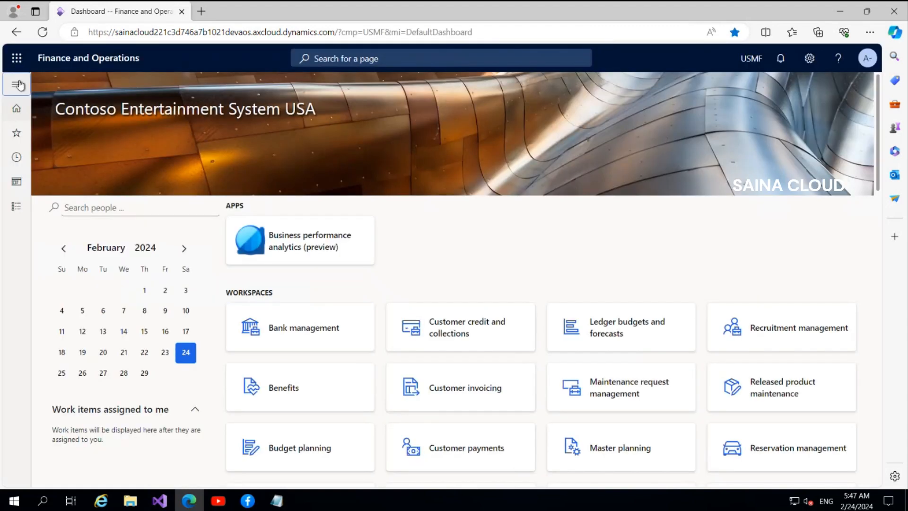
# Step: Open the Microsoft Entra ID applications page from the System administration module's setup
pyautogui.click(16, 85)
pyautogui.click(140, 244)
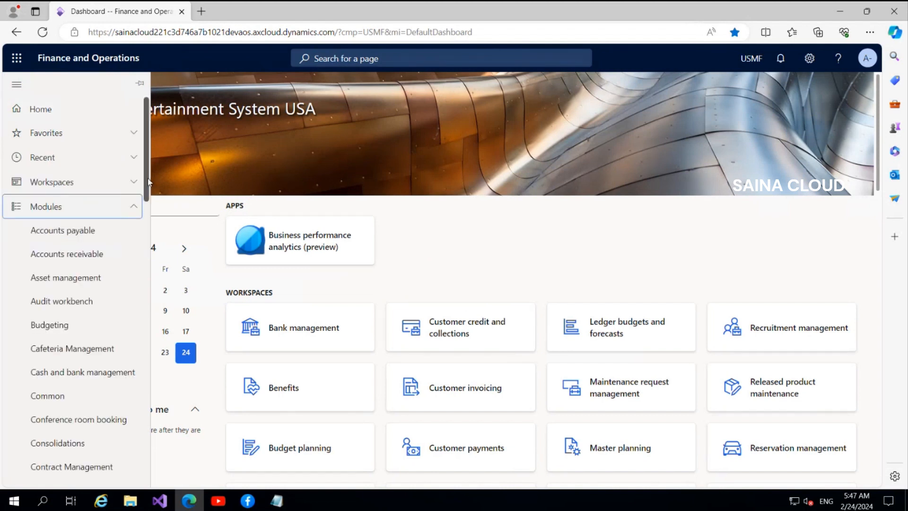
pyautogui.scroll(-15, 132, 380)
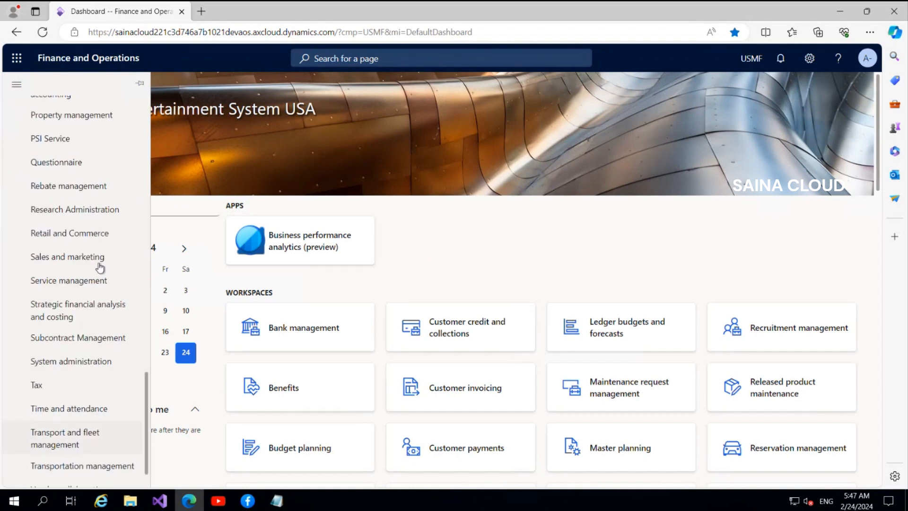
pyautogui.click(105, 362)
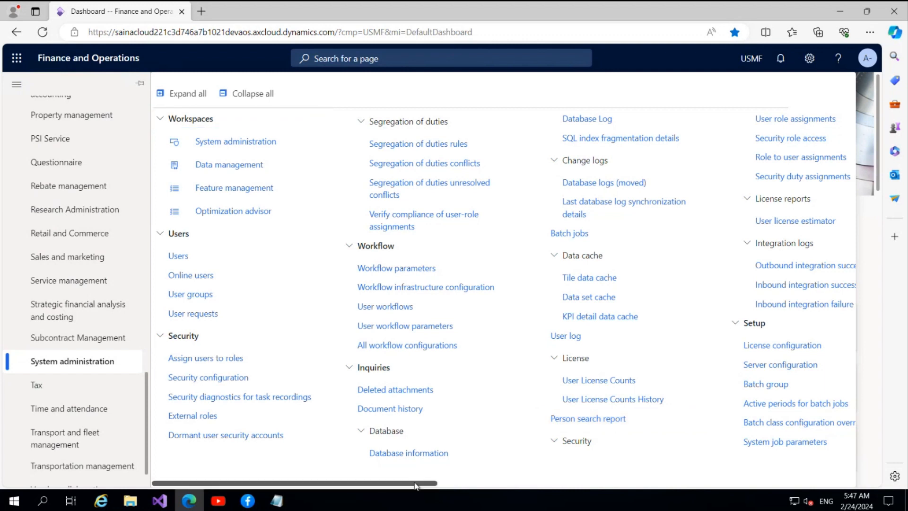
pyautogui.moveTo(417, 482); pyautogui.dragTo(510, 490)
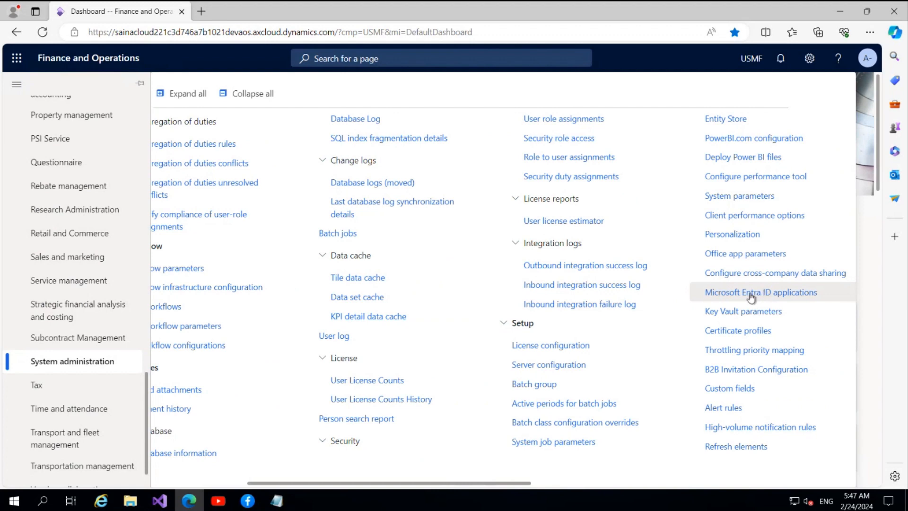
pyautogui.click(774, 296)
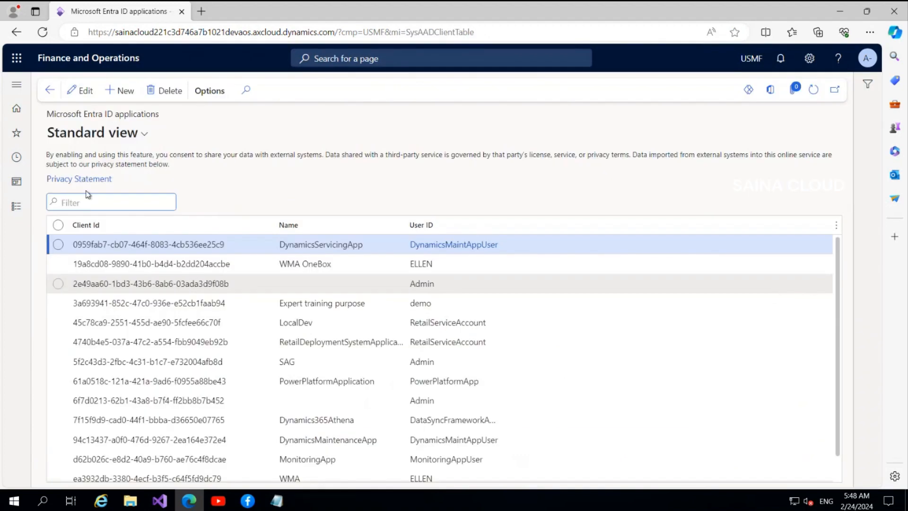
# Step: Add an application record with the copied client ID, the name ExpertB2 and the user ID admin1
pyautogui.click(124, 90)
pyautogui.hotkey('ctrl', 'v')
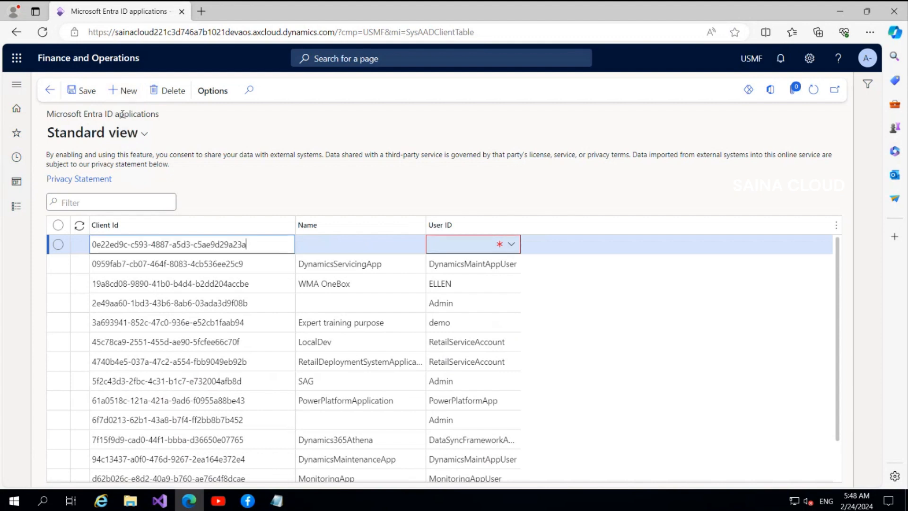
pyautogui.click(326, 249)
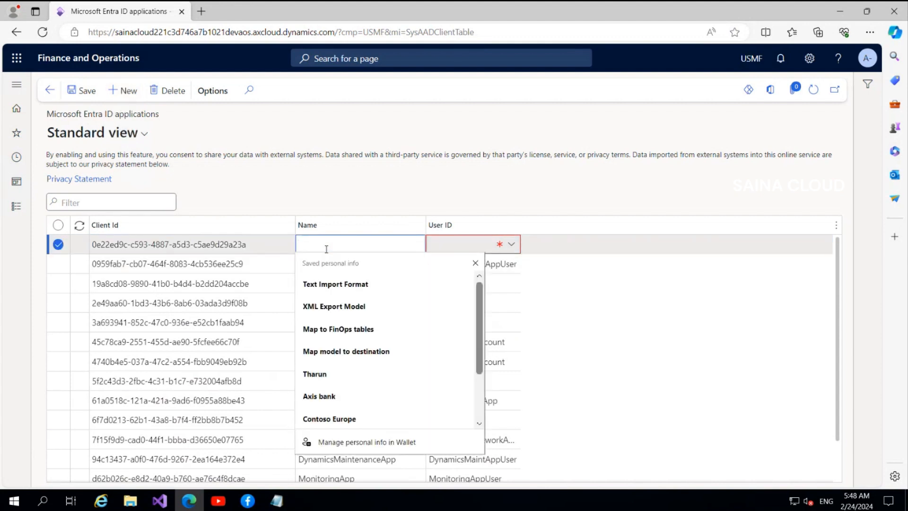
pyautogui.write('Expert B2')
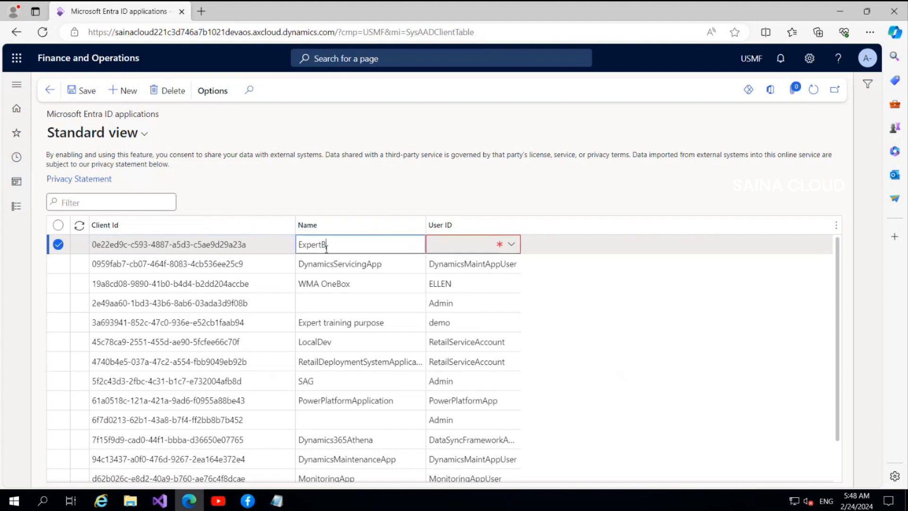
pyautogui.click(515, 245)
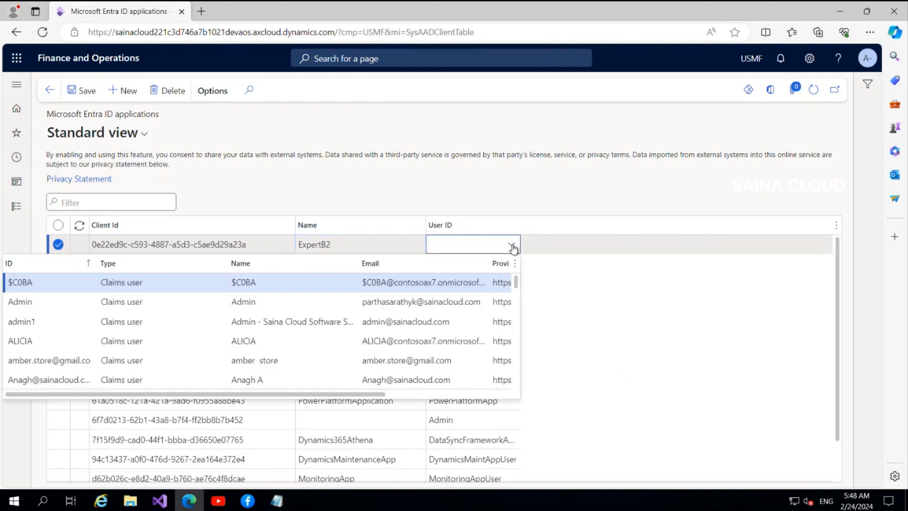
pyautogui.click(18, 324)
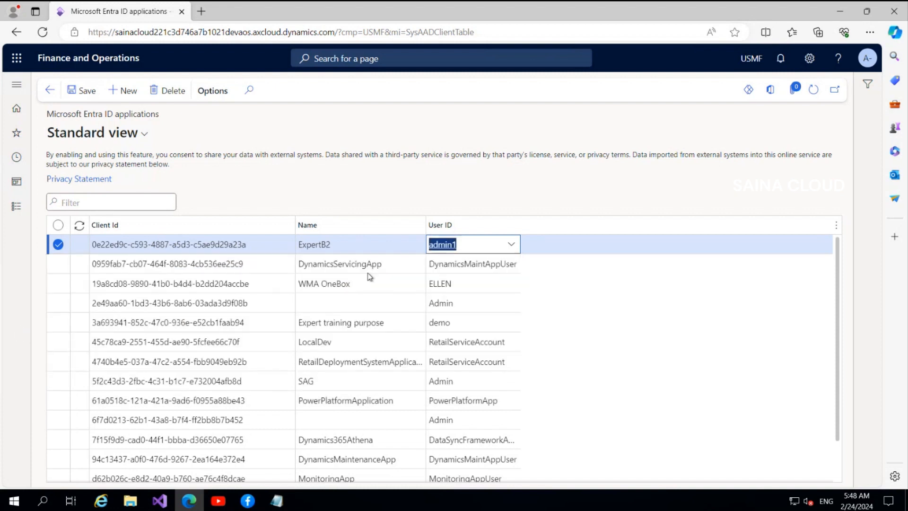
pyautogui.click(419, 181)
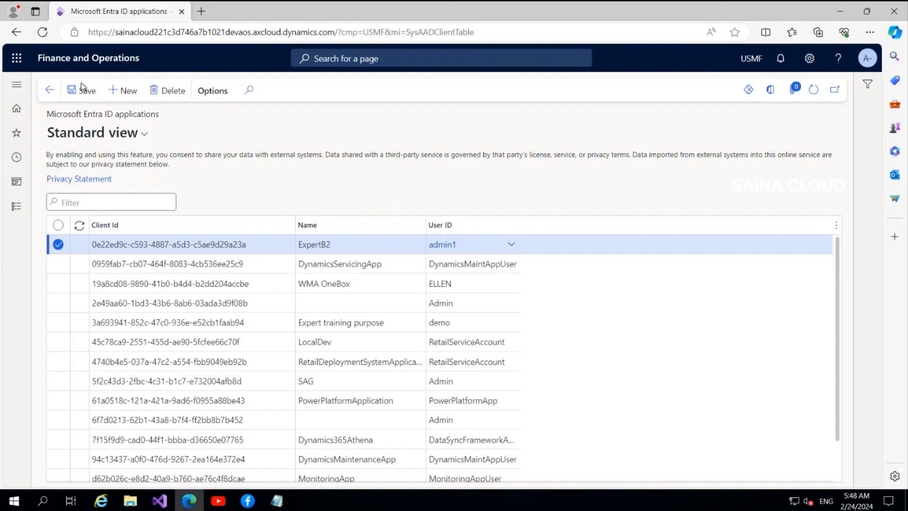
# Step: Save the ExpertB2 application record and review the admin1 user's details in its User ID lookup
pyautogui.click(519, 244)
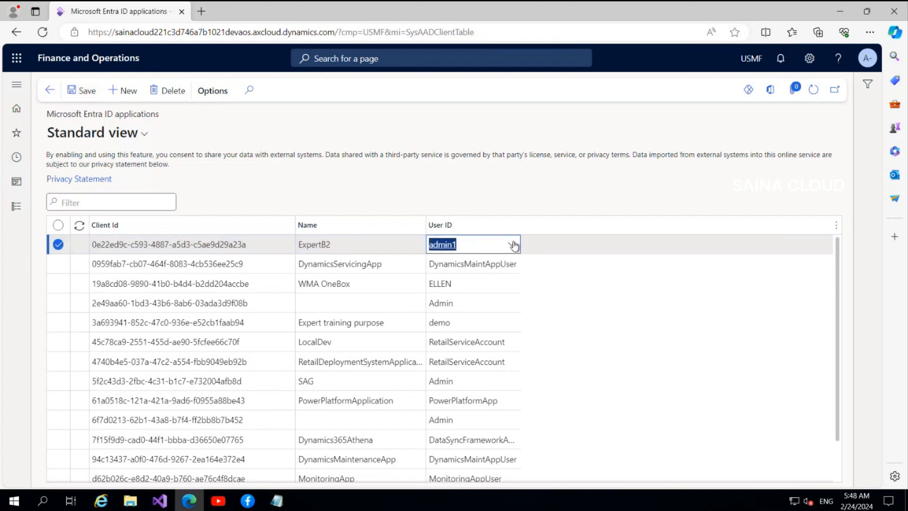
pyautogui.click(513, 244)
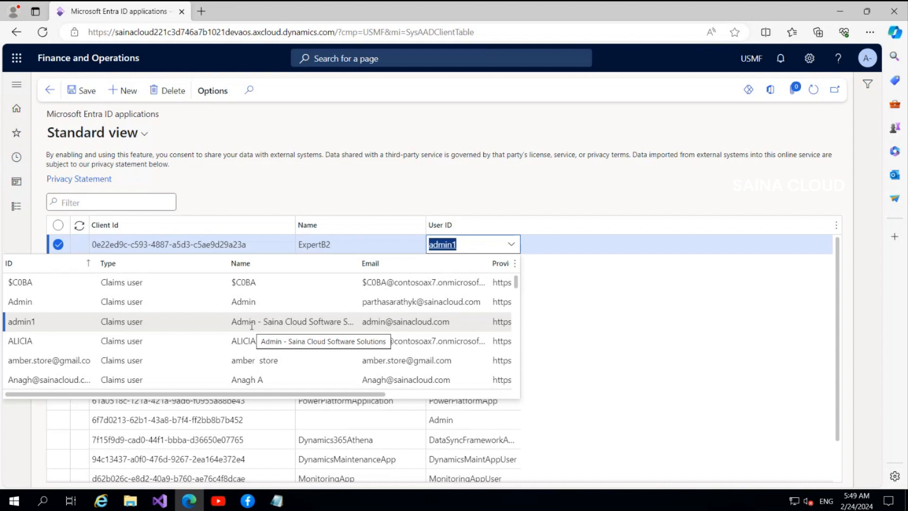
pyautogui.click(409, 177)
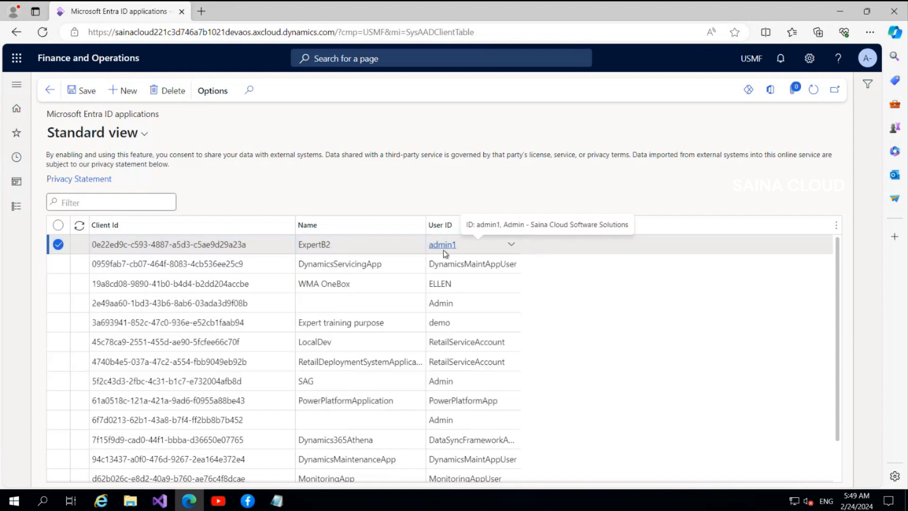
pyautogui.click(85, 89)
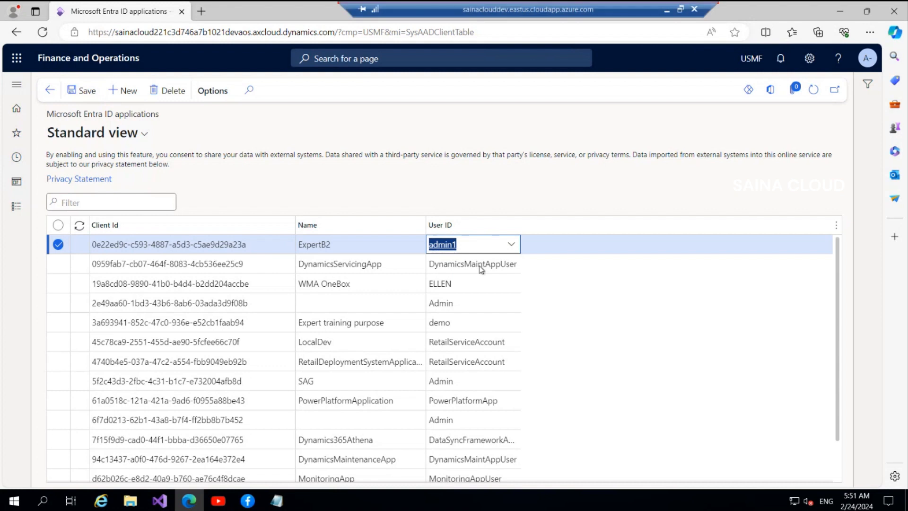
pyautogui.click(511, 244)
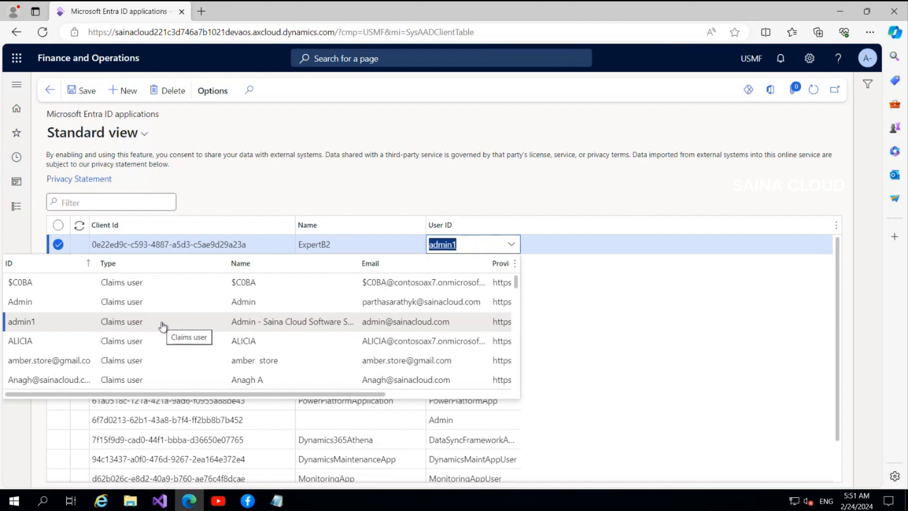
pyautogui.click(373, 180)
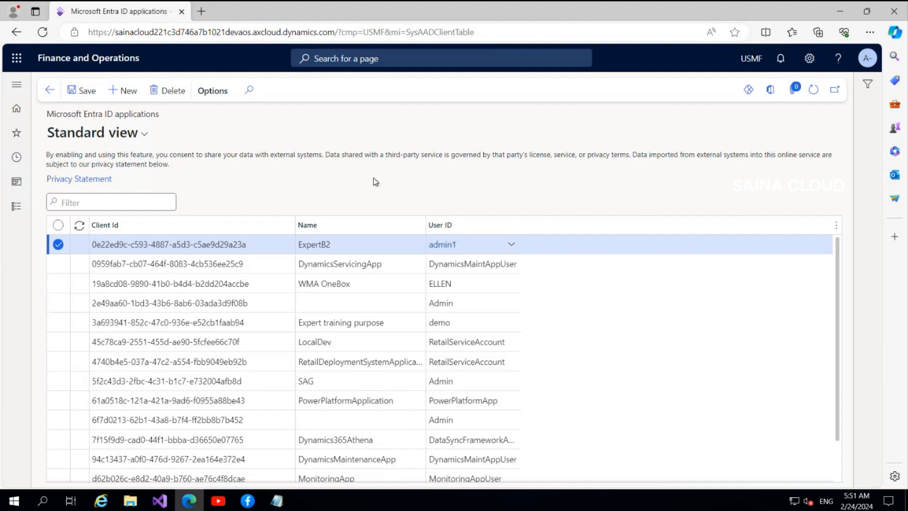